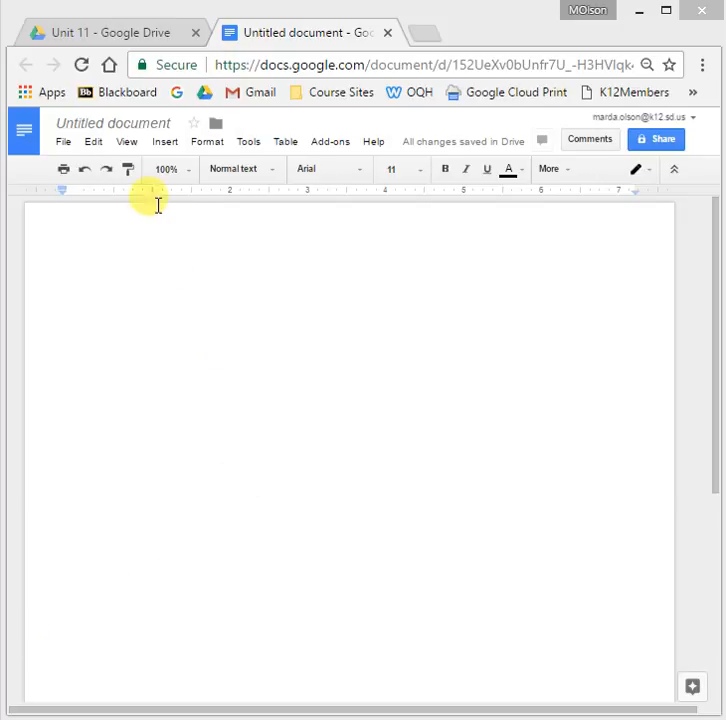
Insert an empty header at the top of the document and reopen it for editing.
{"action": "left_click", "coordinate": [166, 143]}
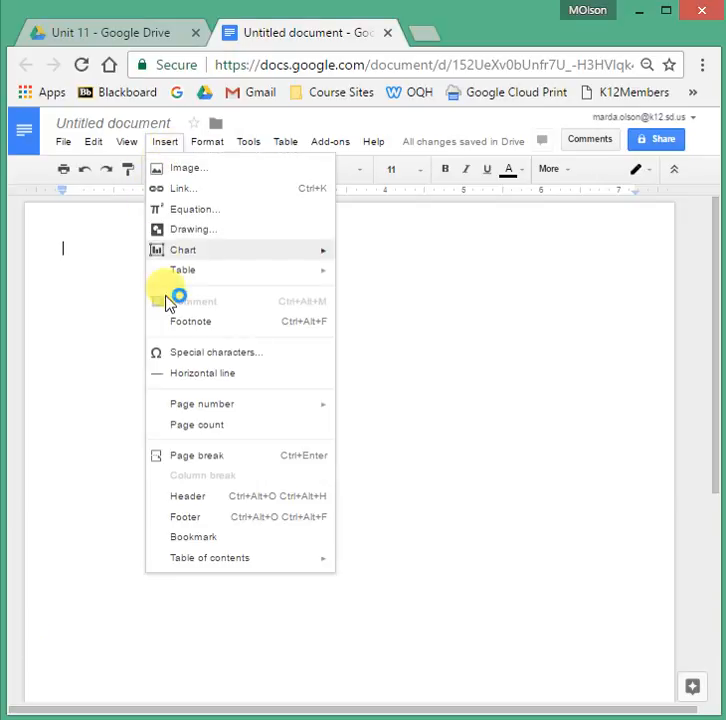
{"action": "left_click", "coordinate": [181, 504]}
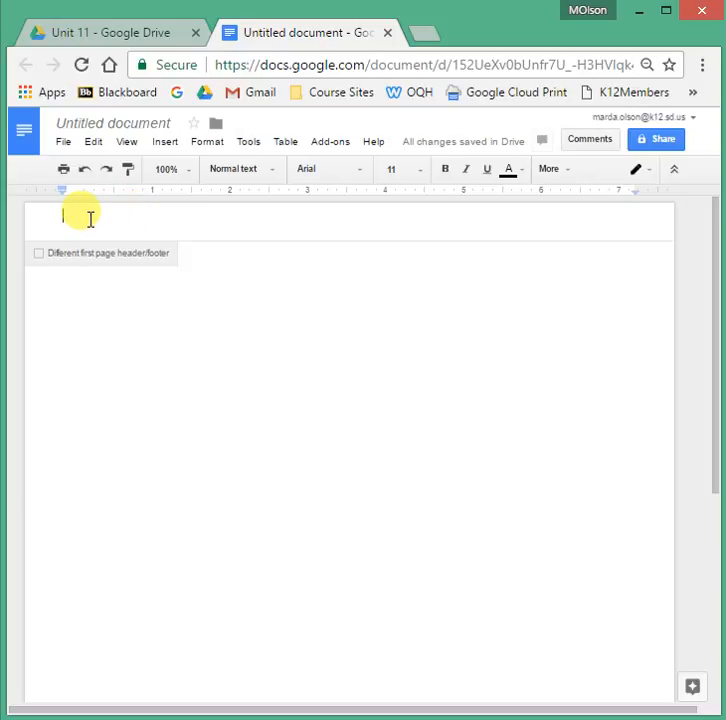
{"action": "left_click", "coordinate": [90, 318]}
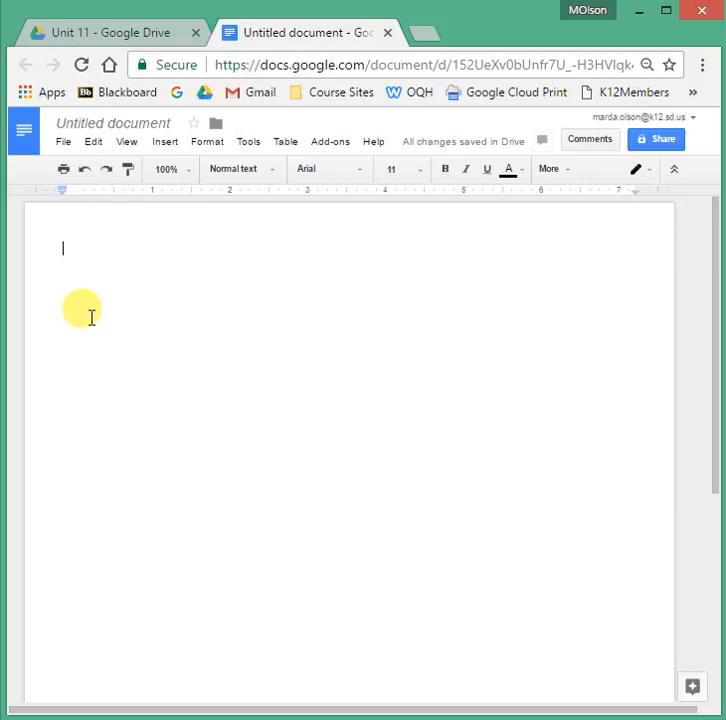
{"action": "double_click", "coordinate": [80, 209]}
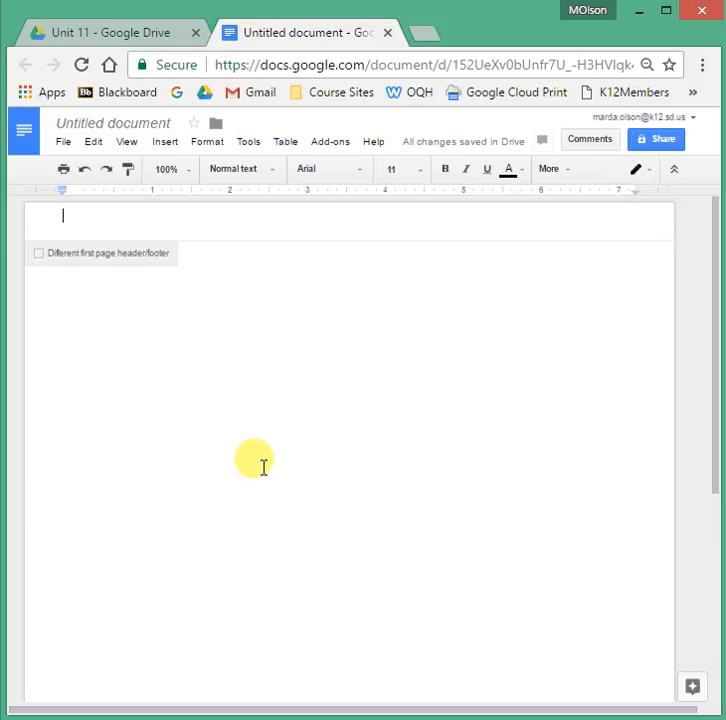
Start a new drawing containing word art that reads 'Olson Quarter Horses'.
{"action": "left_click", "coordinate": [166, 142]}
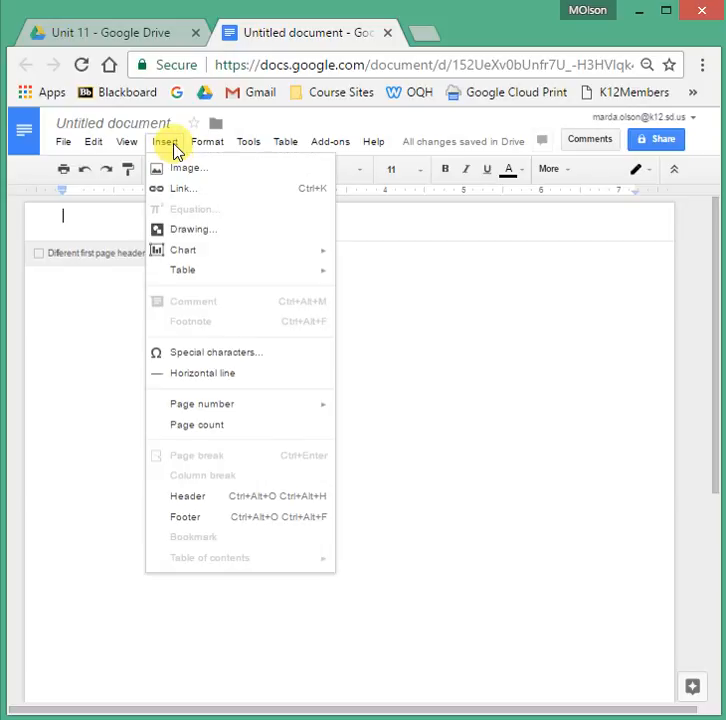
{"action": "left_click", "coordinate": [182, 233]}
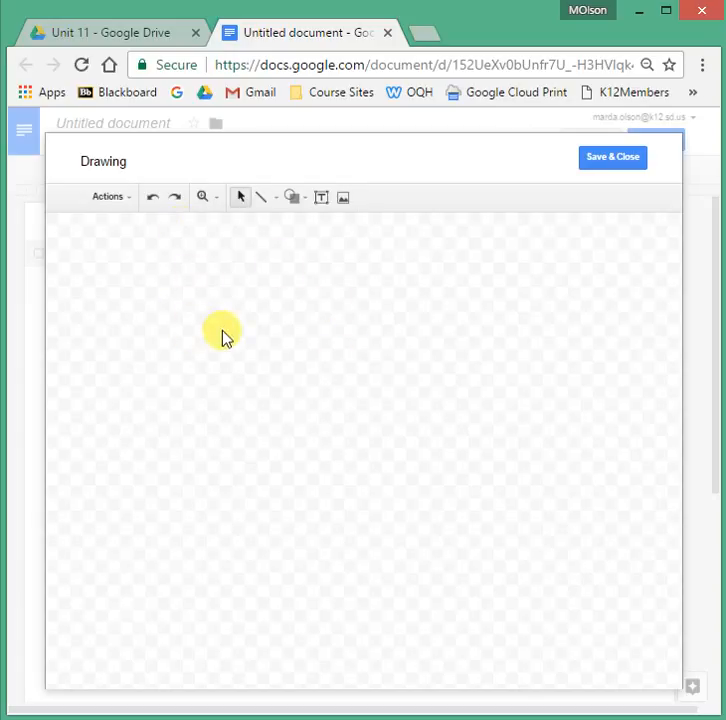
{"action": "left_click", "coordinate": [110, 197]}
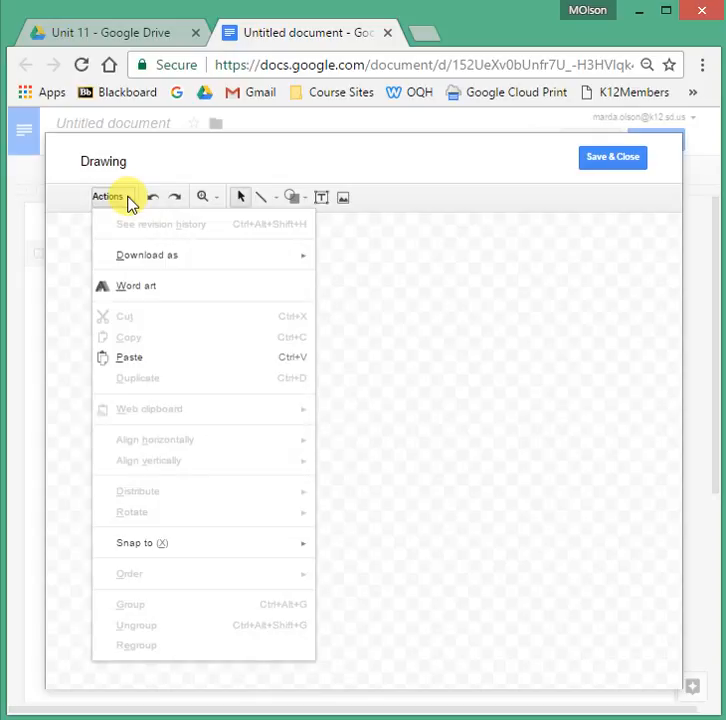
{"action": "left_click", "coordinate": [135, 288]}
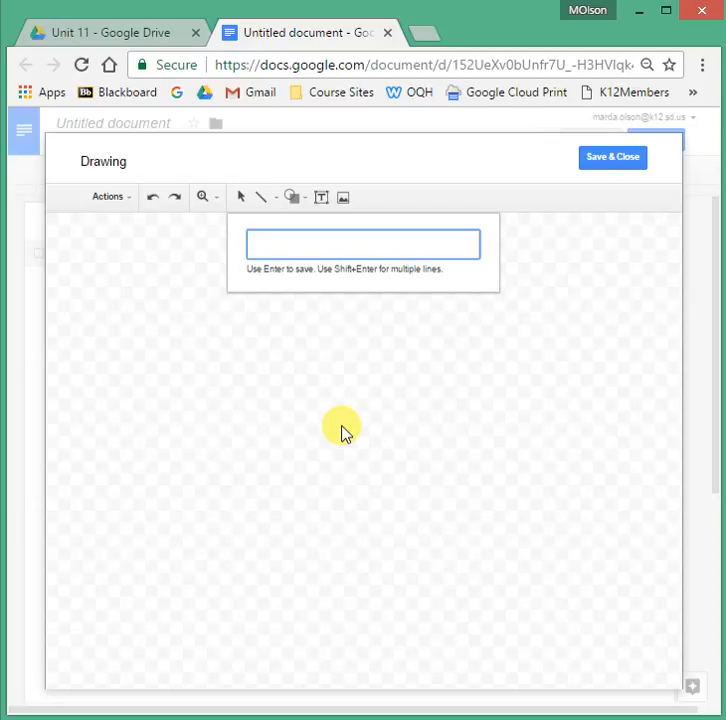
{"action": "type", "text": "Olson Char"}
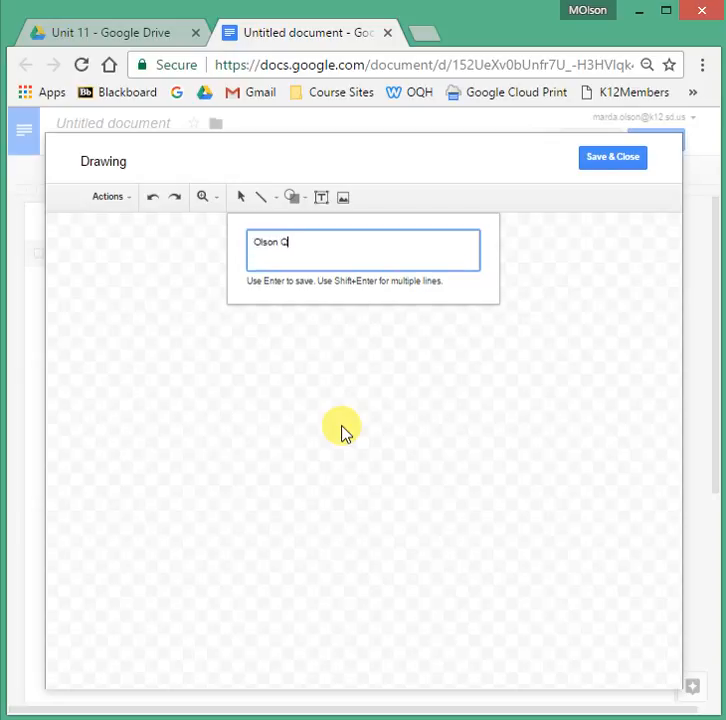
{"action": "key", "text": "BackSpace"}
{"action": "key", "text": "BackSpace"}
{"action": "key", "text": "BackSpace"}
{"action": "key", "text": "BackSpace"}
{"action": "type", "text": "Quarter Horses"}
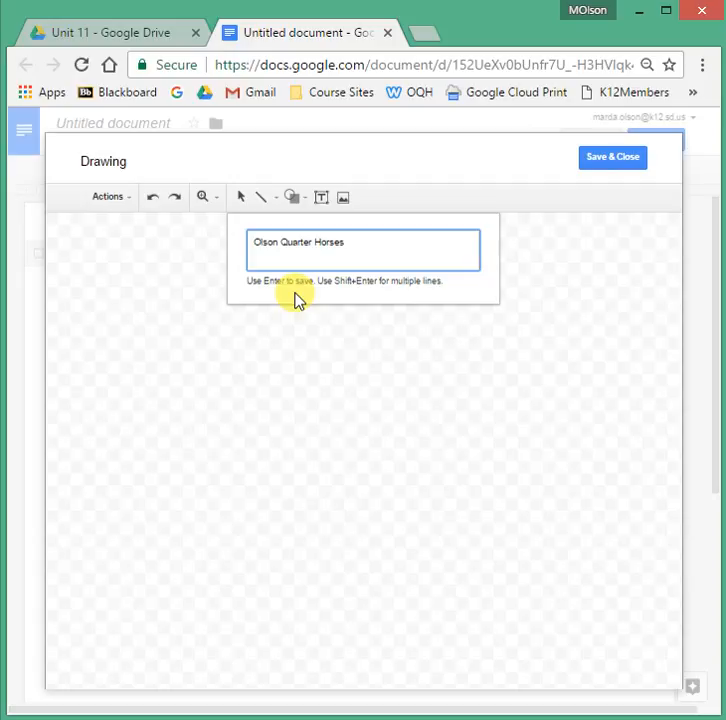
{"action": "key", "text": "Return"}
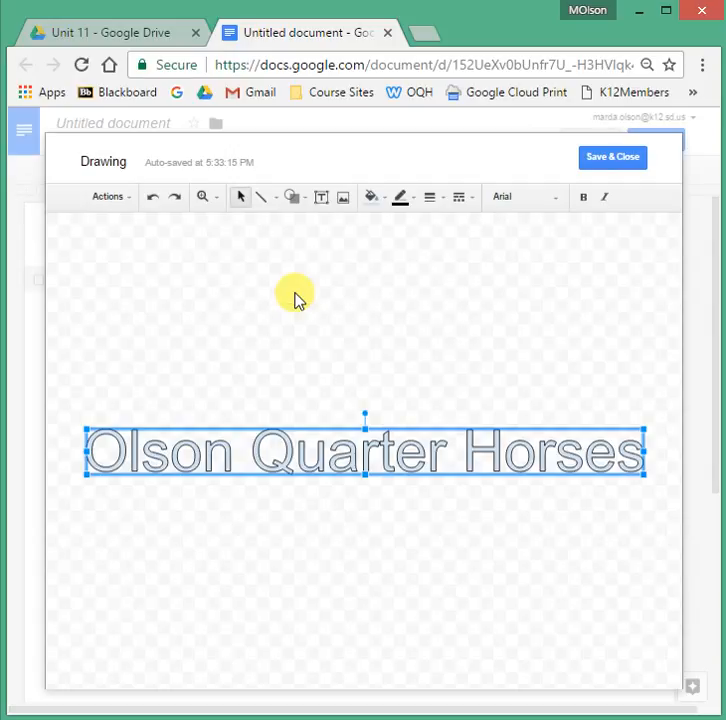
Fill the word art brown with a dark gray 3px outline.
{"action": "left_click", "coordinate": [386, 203]}
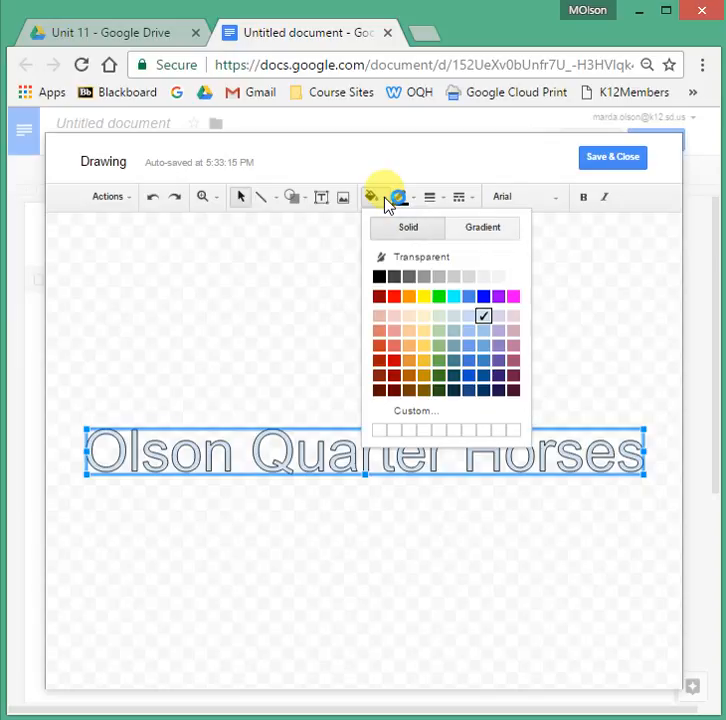
{"action": "left_click", "coordinate": [408, 392]}
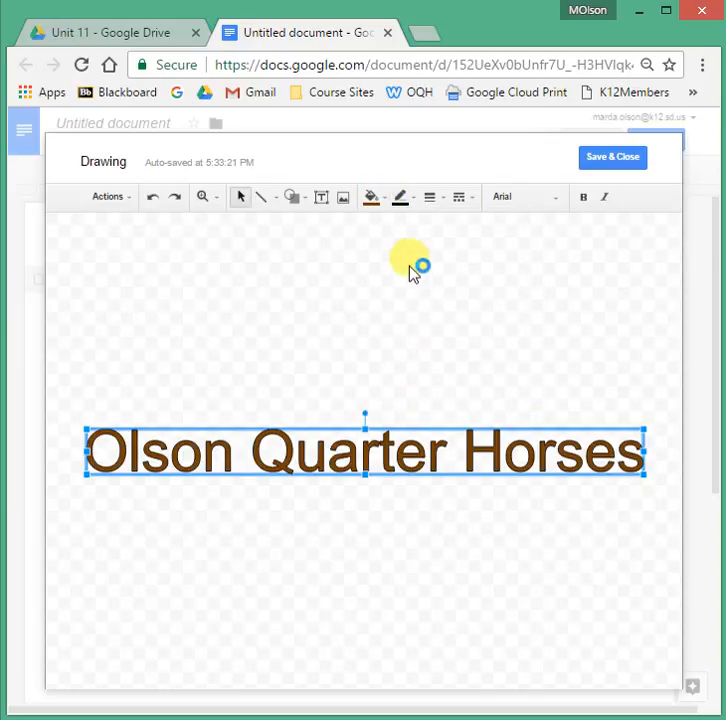
{"action": "left_click", "coordinate": [414, 208]}
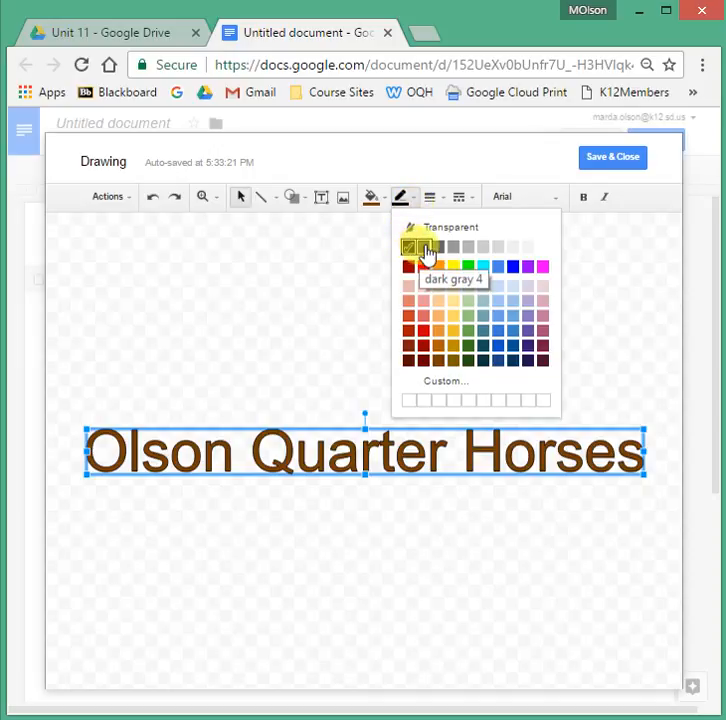
{"action": "left_click", "coordinate": [437, 247]}
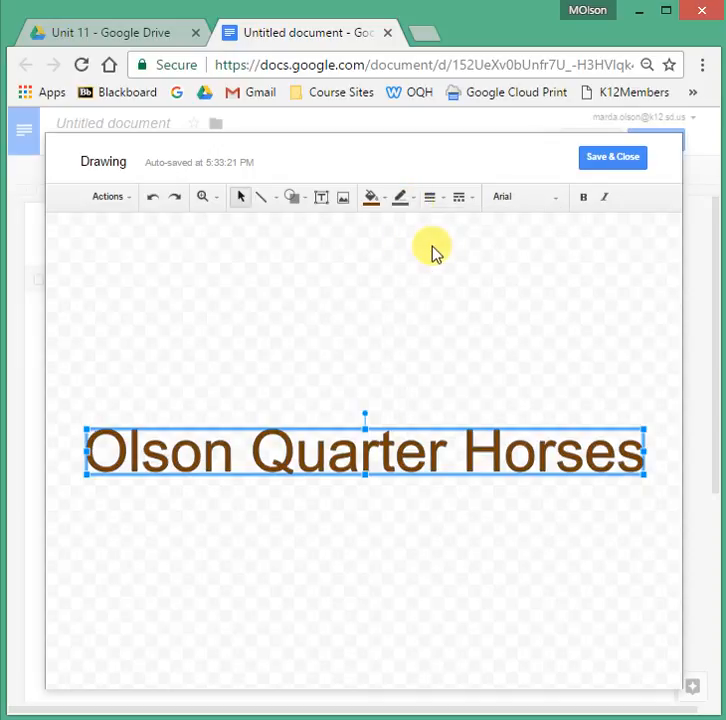
{"action": "left_click", "coordinate": [441, 207]}
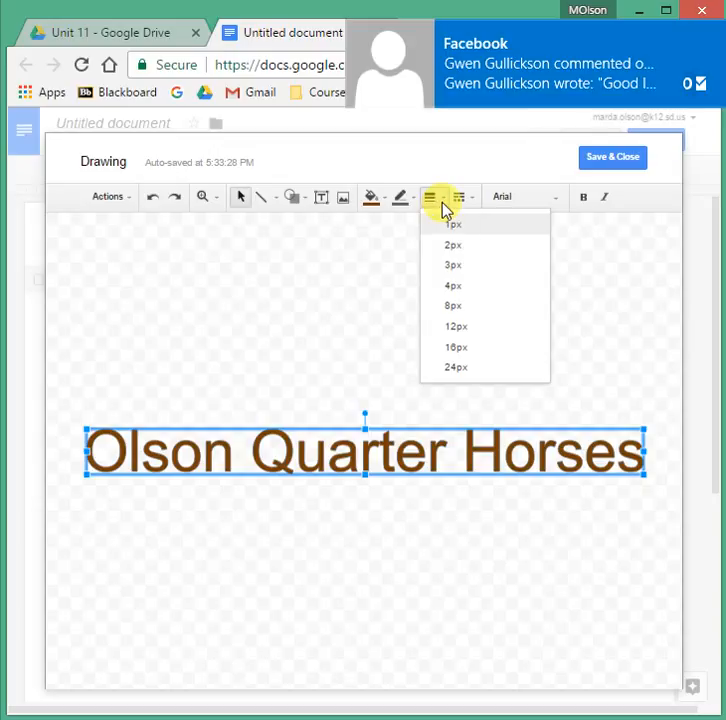
{"action": "left_click", "coordinate": [449, 266]}
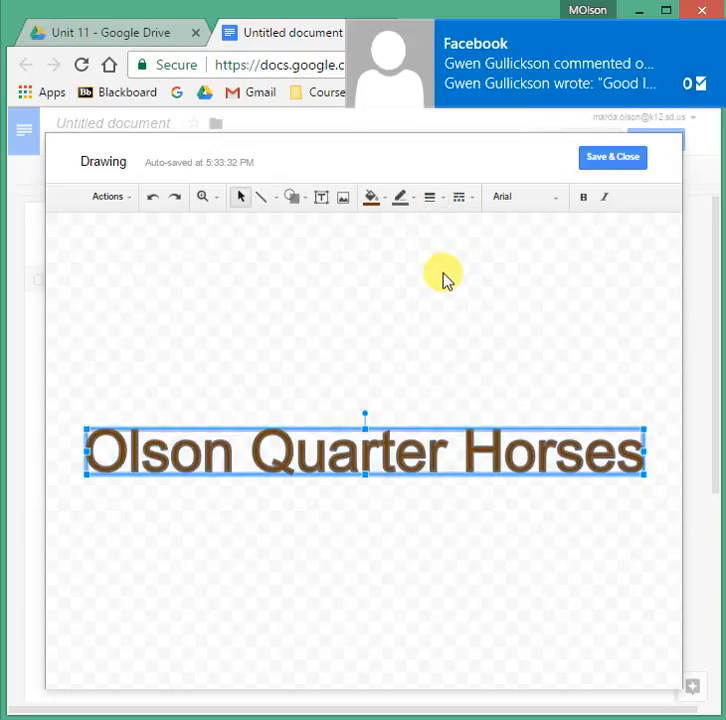
Make the word art bold Comic Sans MS, center it, and save it into the header.
{"action": "left_click", "coordinate": [584, 200]}
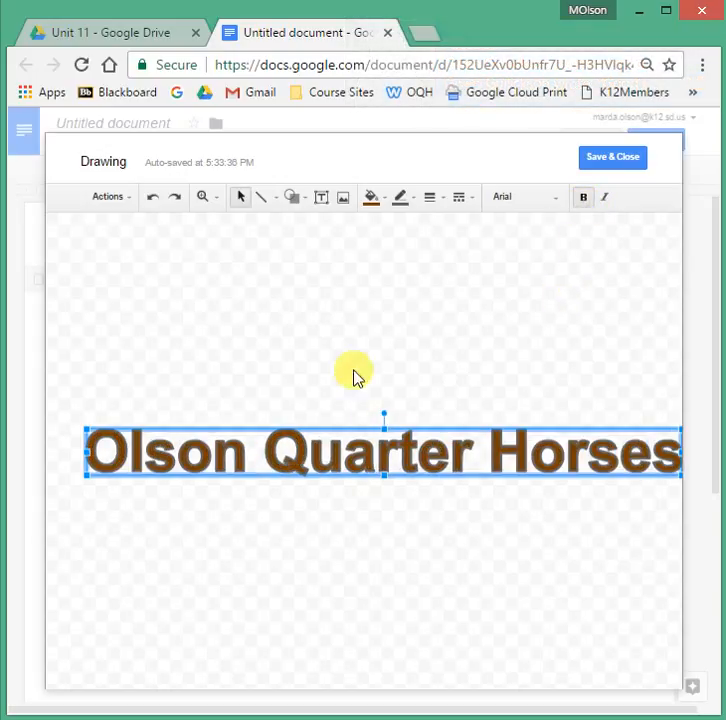
{"action": "left_click_drag", "start_coordinate": [463, 432], "coordinate": [444, 391]}
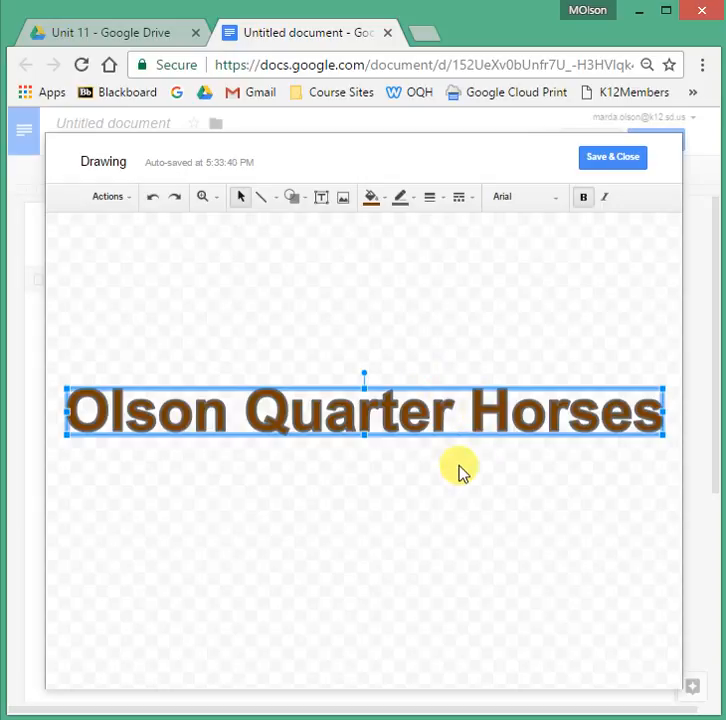
{"action": "left_click", "coordinate": [557, 203]}
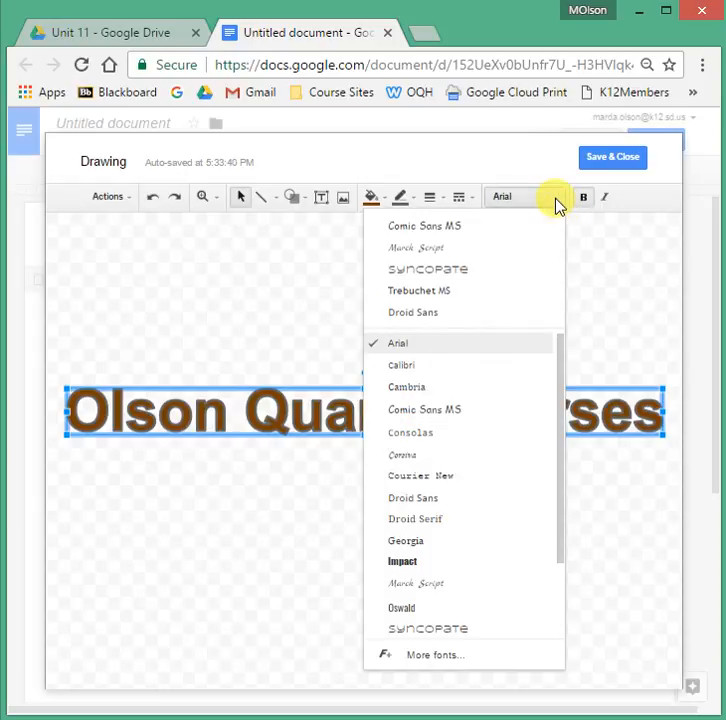
{"action": "left_click", "coordinate": [478, 227]}
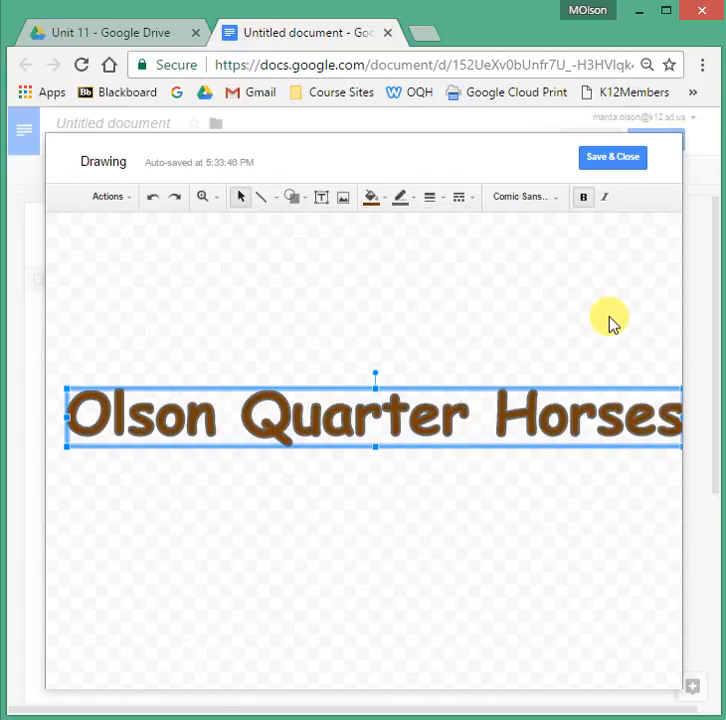
{"action": "left_click_drag", "start_coordinate": [444, 392], "coordinate": [419, 373]}
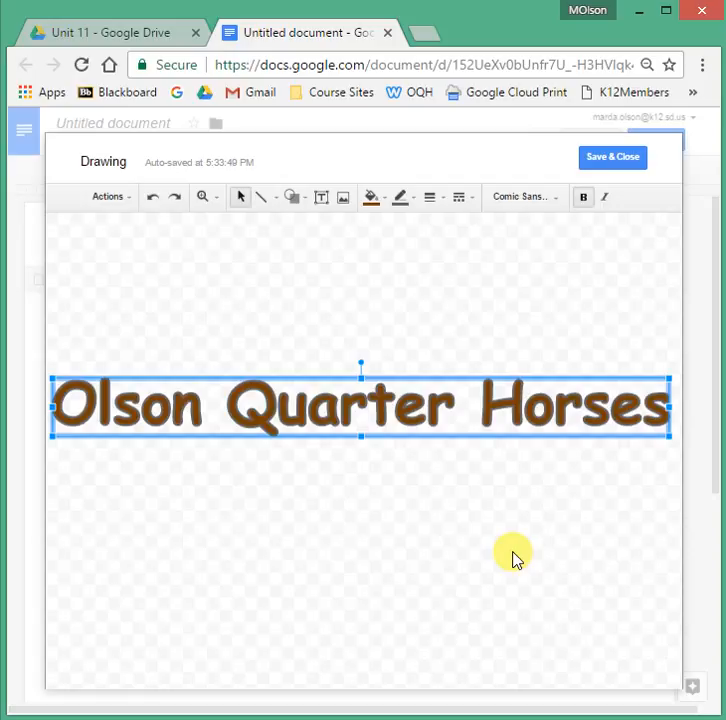
{"action": "left_click", "coordinate": [612, 158]}
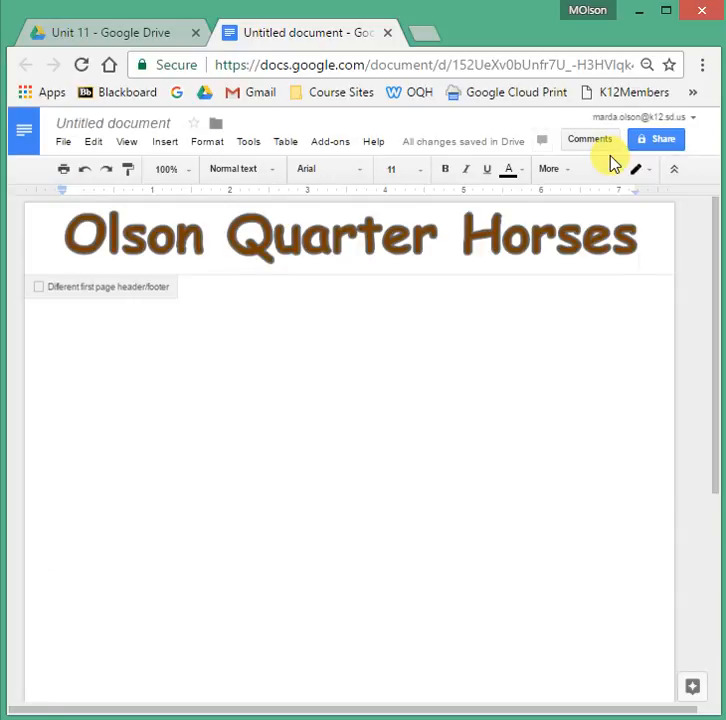
Shrink the header word art slightly and left-align it.
{"action": "left_click", "coordinate": [455, 251]}
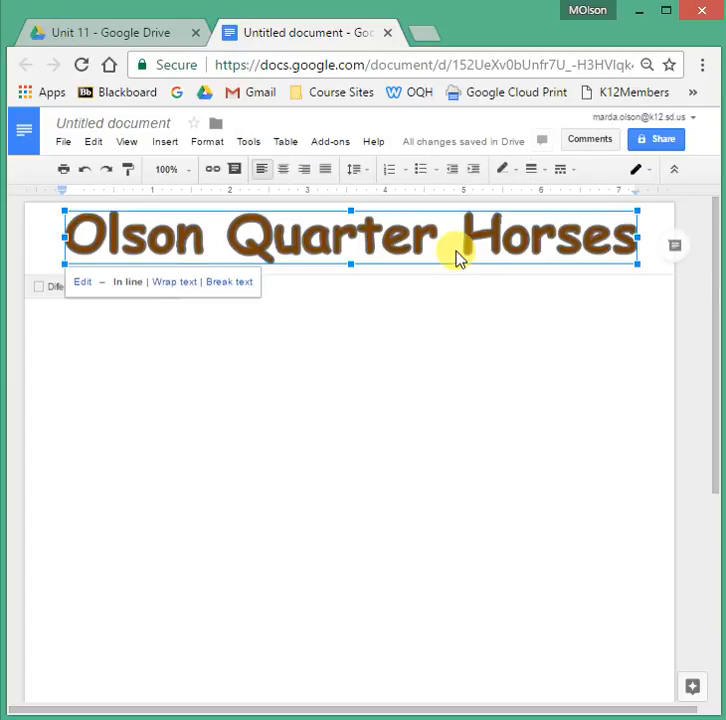
{"action": "mouse_move", "coordinate": [637, 264]}
{"action": "left_mouse_down"}
{"action": "mouse_move", "coordinate": [611, 271]}
{"action": "mouse_move", "coordinate": [551, 246]}
{"action": "mouse_move", "coordinate": [552, 255]}
{"action": "left_mouse_up"}
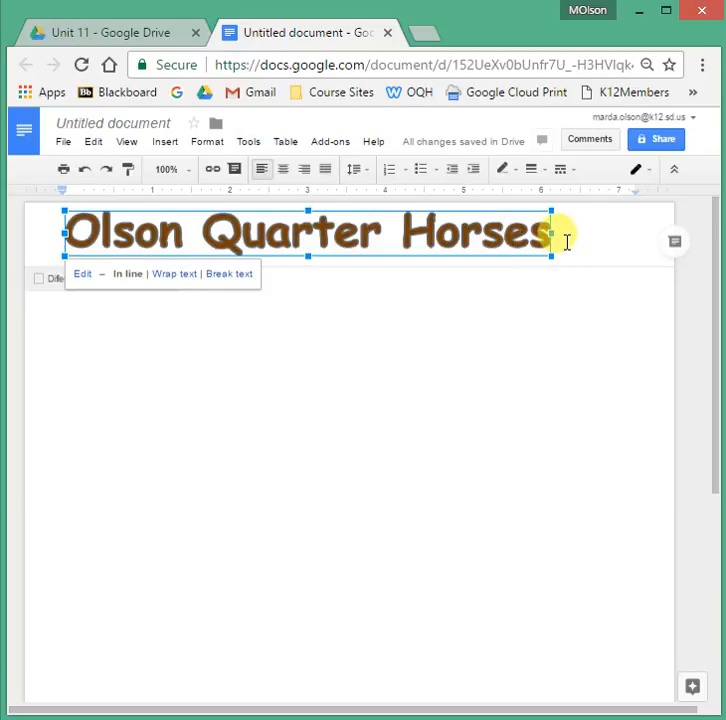
{"action": "left_click", "coordinate": [566, 242]}
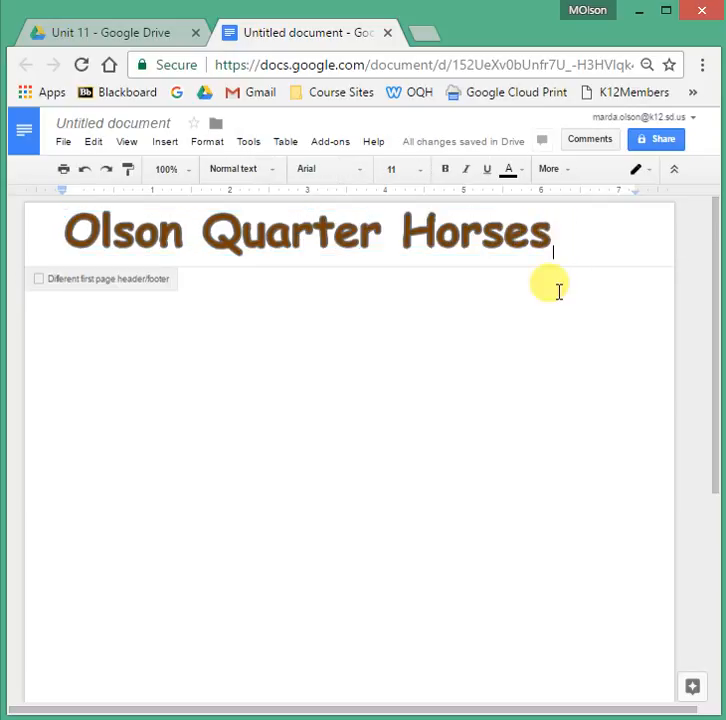
{"action": "left_click", "coordinate": [232, 224]}
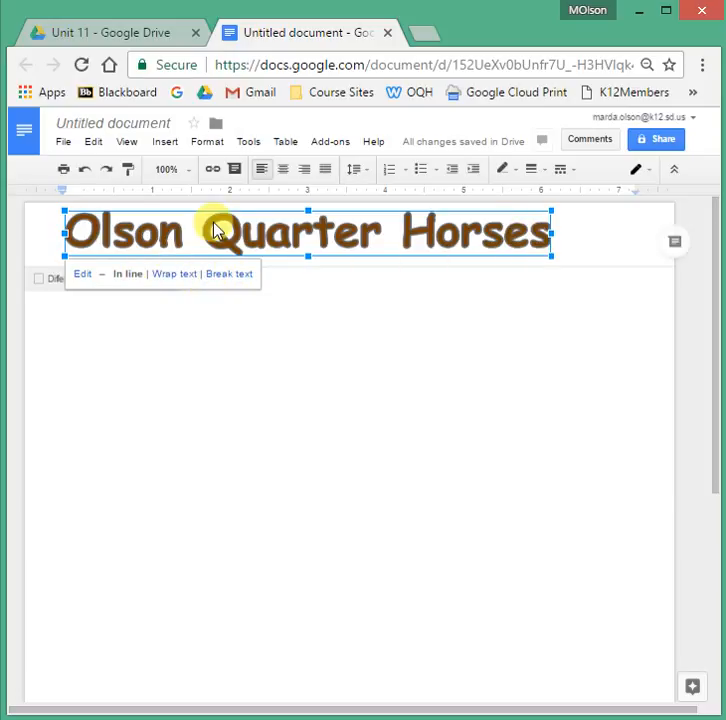
{"action": "left_click", "coordinate": [284, 172]}
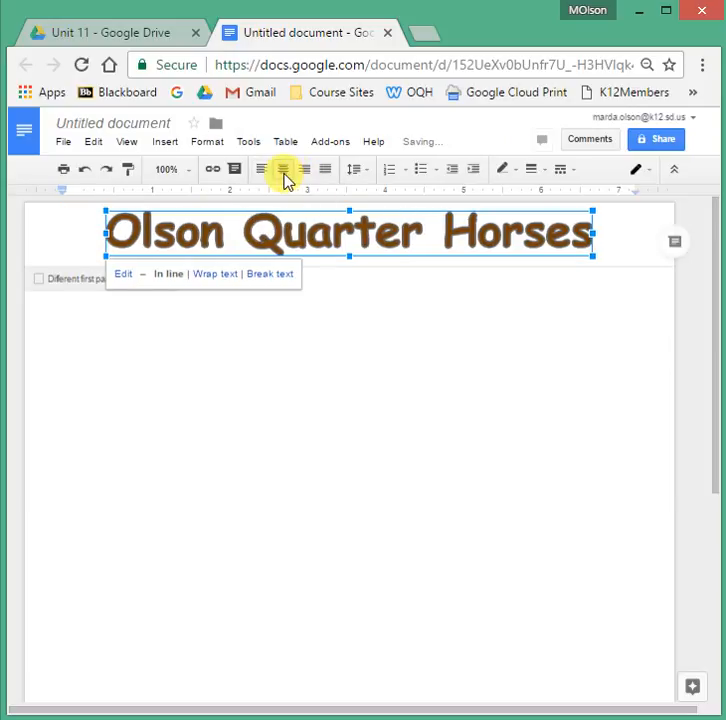
{"action": "left_click", "coordinate": [263, 172]}
{"action": "left_click", "coordinate": [591, 245]}
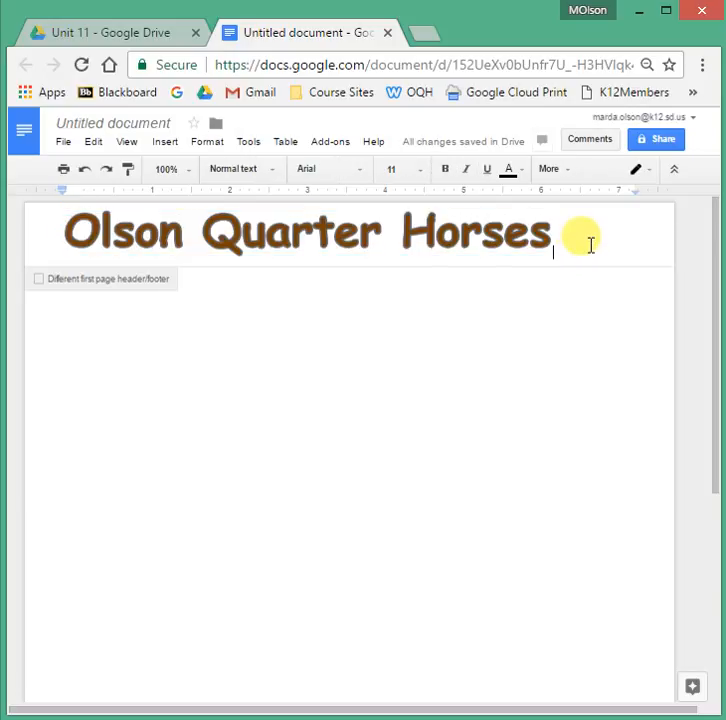
{"action": "key", "text": "Return"}
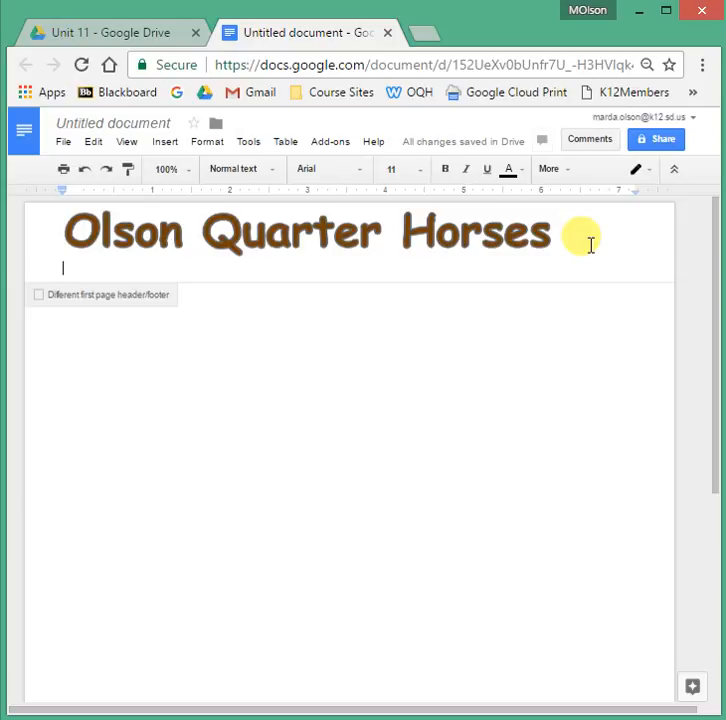
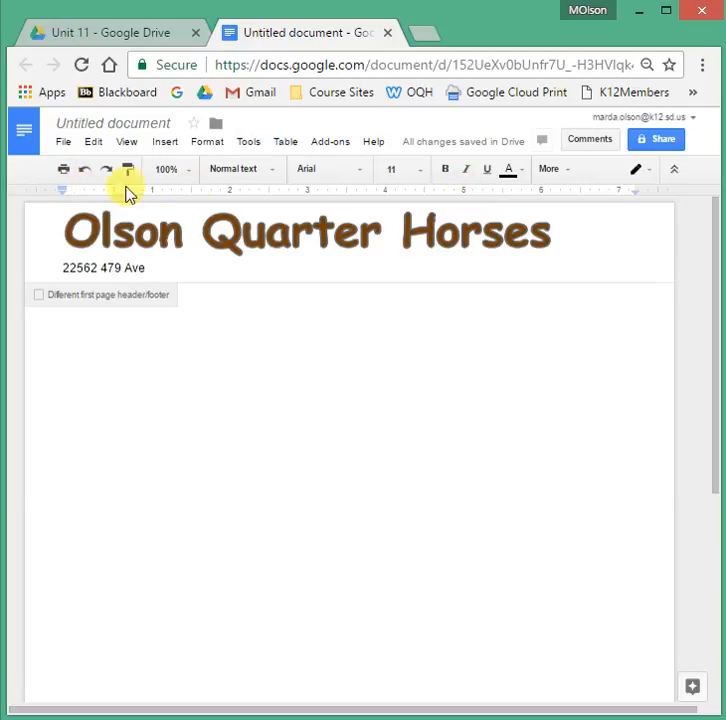
{"action": "left_click", "coordinate": [428, 191]}
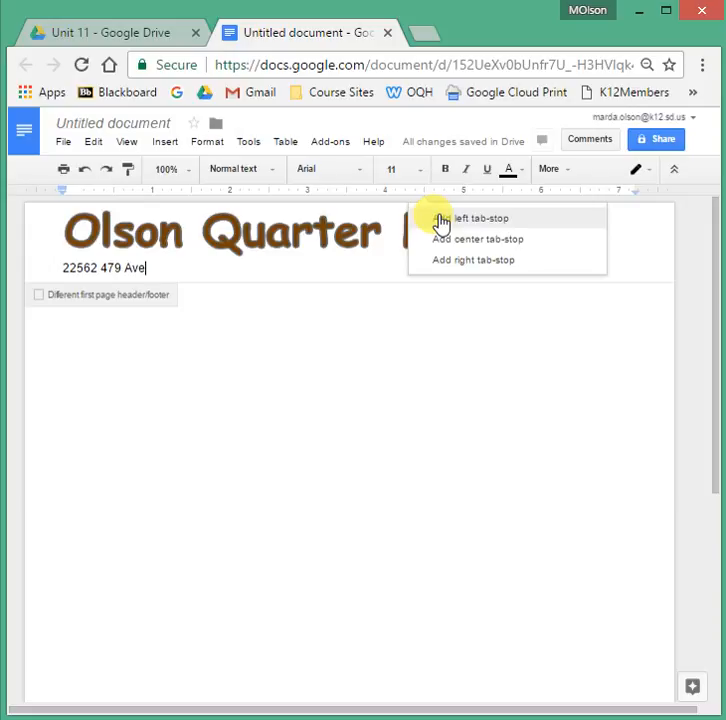
{"action": "left_click", "coordinate": [442, 219]}
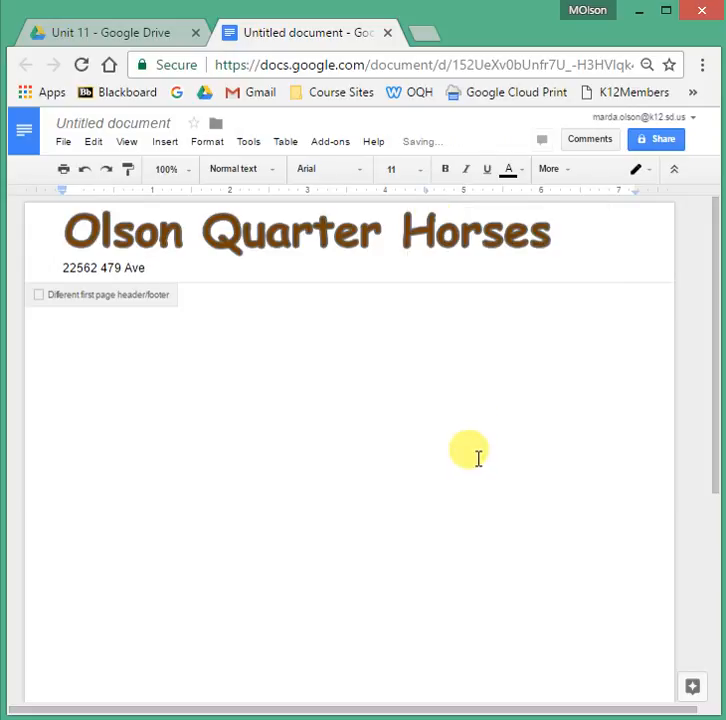
{"action": "left_click_drag", "start_coordinate": [428, 193], "coordinate": [425, 197]}
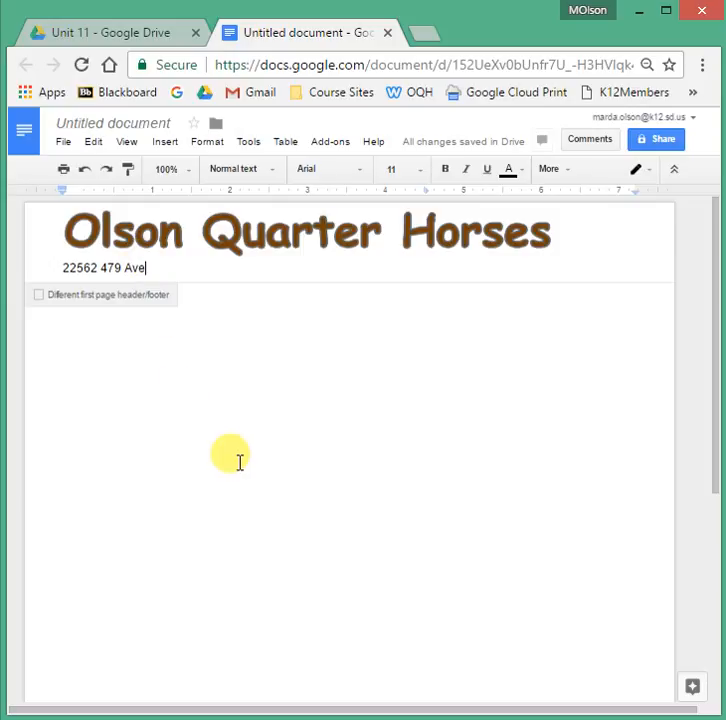
{"action": "key", "text": "Tab"}
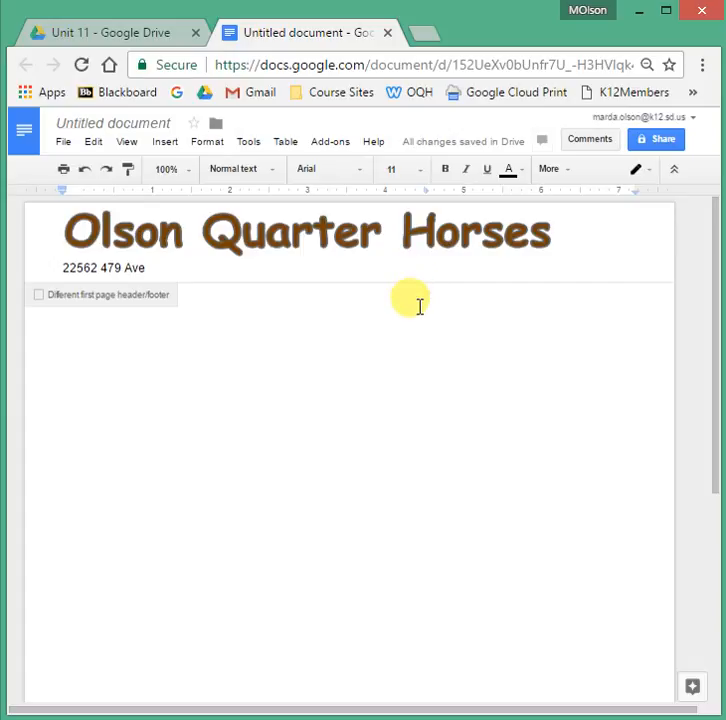
{"action": "type", "text": "www"}
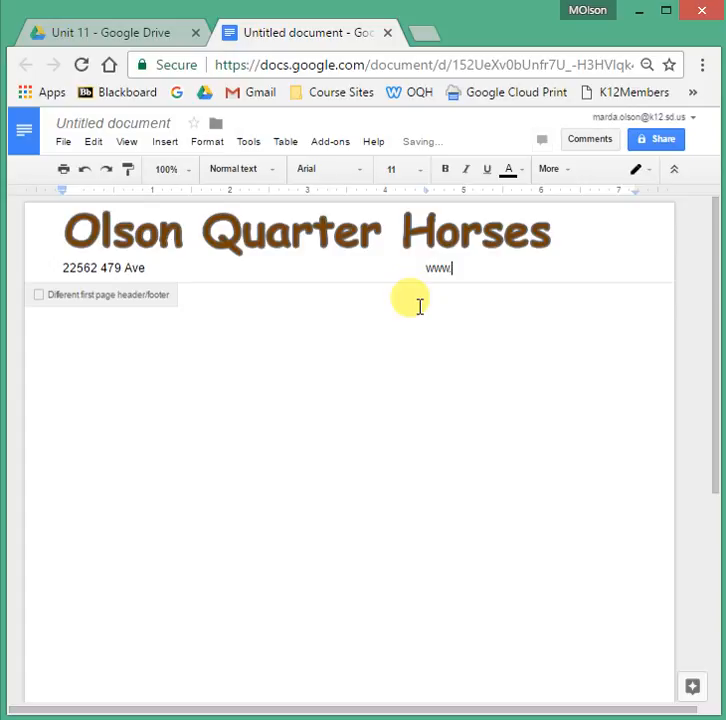
{"action": "type", "text": ".olsonqh.com"}
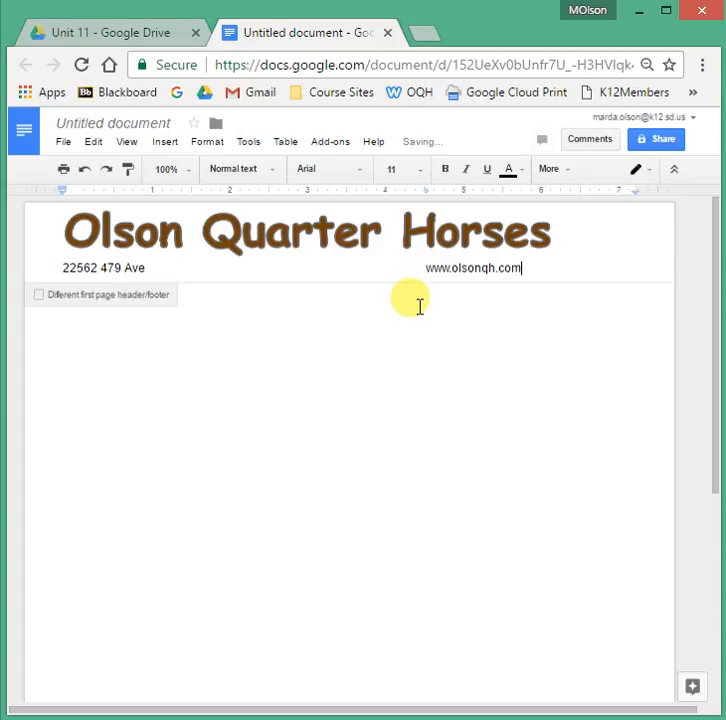
{"action": "key", "text": "Return"}
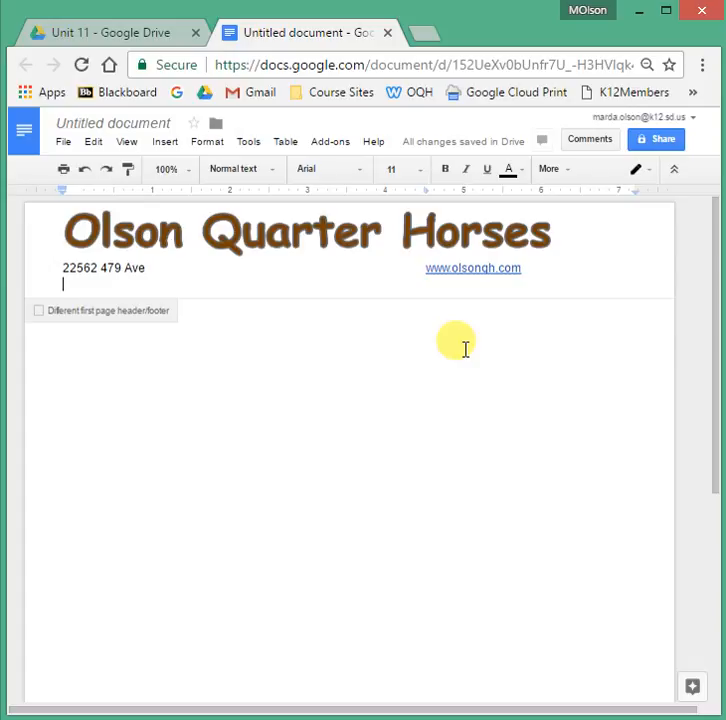
{"action": "left_click", "coordinate": [476, 270]}
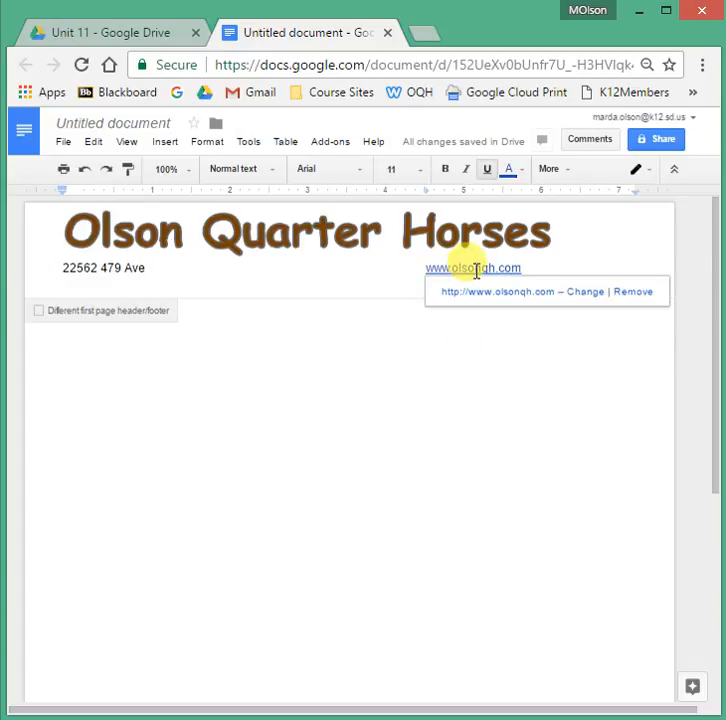
{"action": "left_click", "coordinate": [630, 293]}
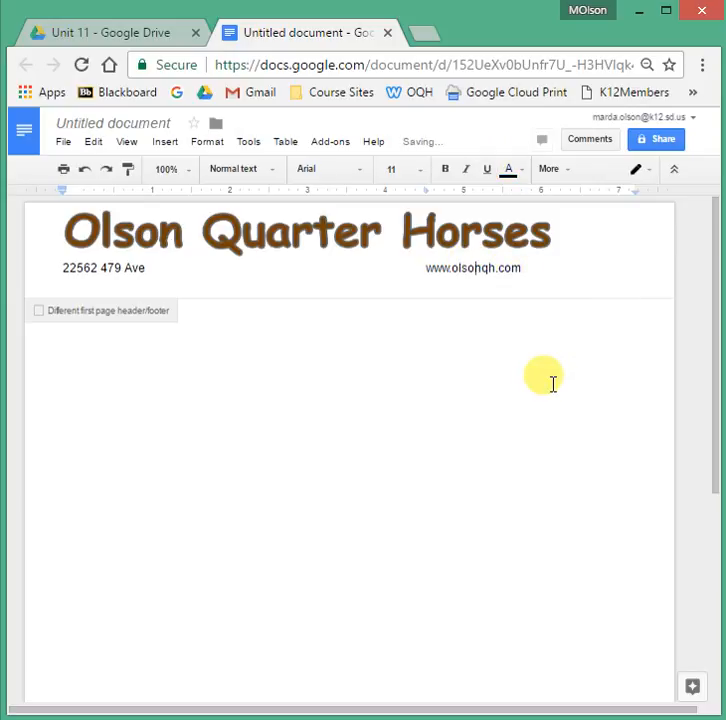
{"action": "left_click", "coordinate": [75, 281]}
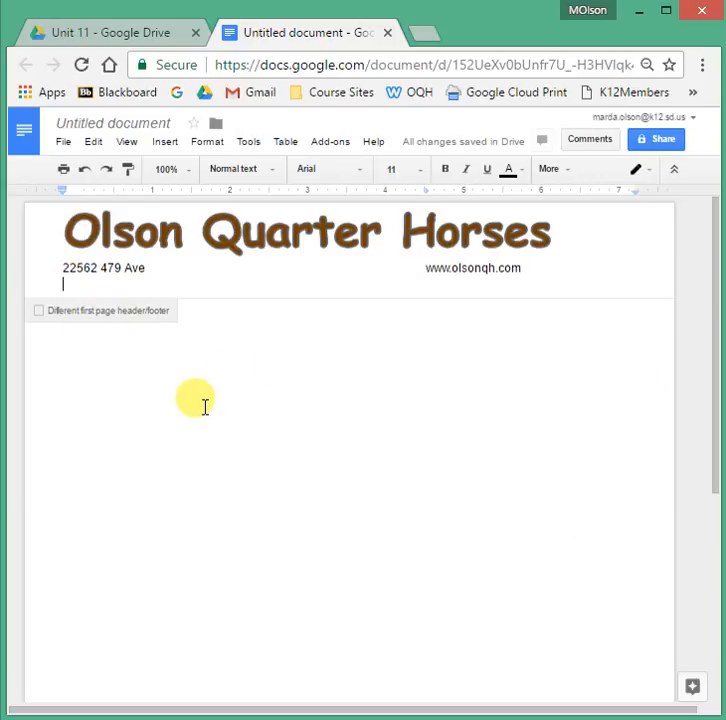
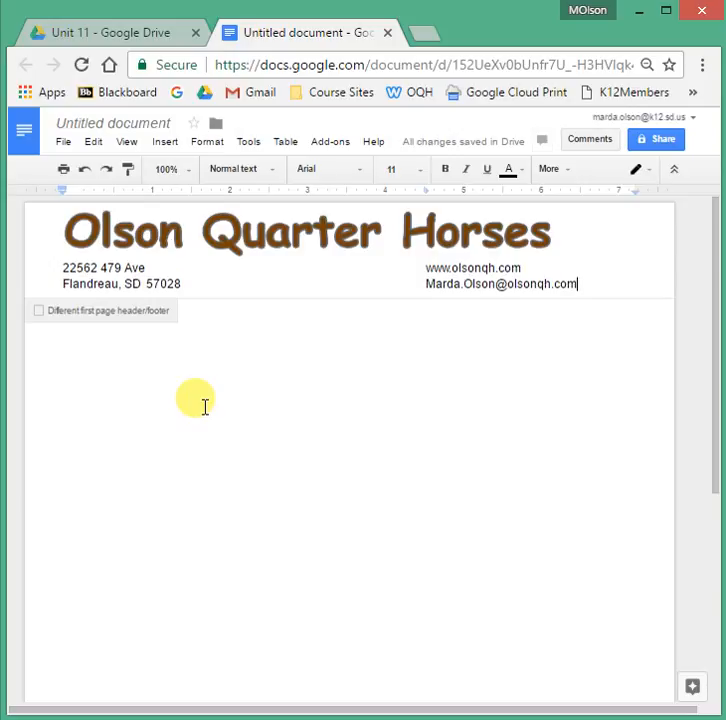
Add the city, state and ZIP line with the e-mail at the tab stop, then the cell phone number below.
{"action": "key", "text": "Return"}
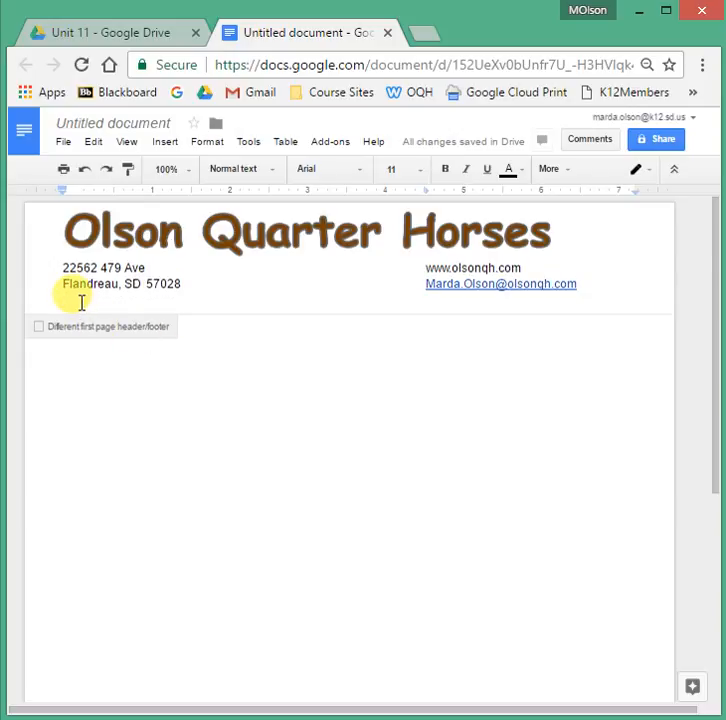
{"action": "key", "text": "Tab"}
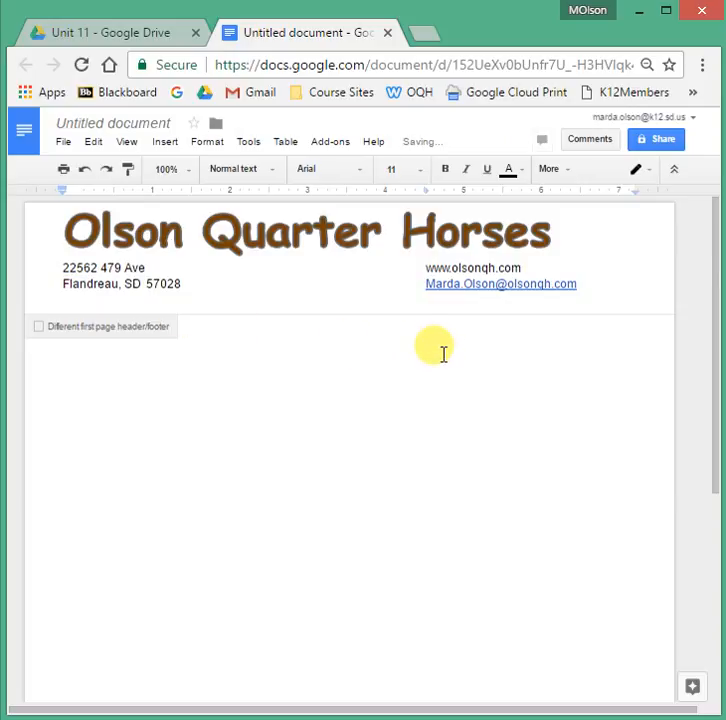
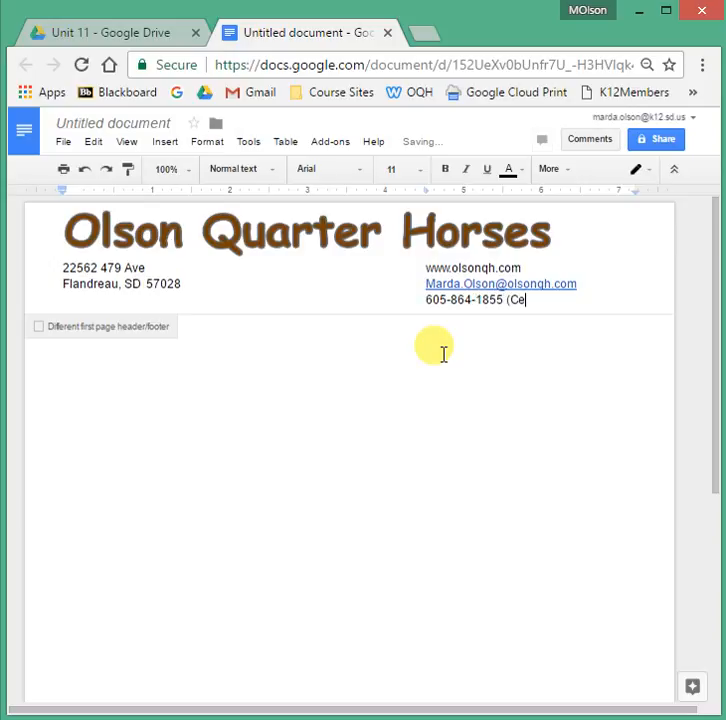
{"action": "type", "text": "ll)"}
Set the cell phone line in the header to 10 pt.
{"action": "left_click_drag", "start_coordinate": [538, 298], "coordinate": [425, 300]}
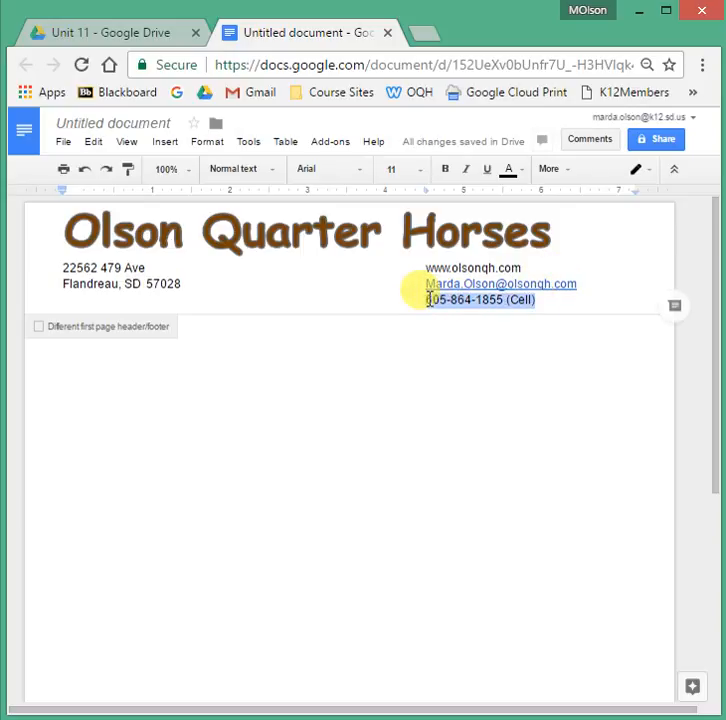
{"action": "left_click", "coordinate": [426, 172]}
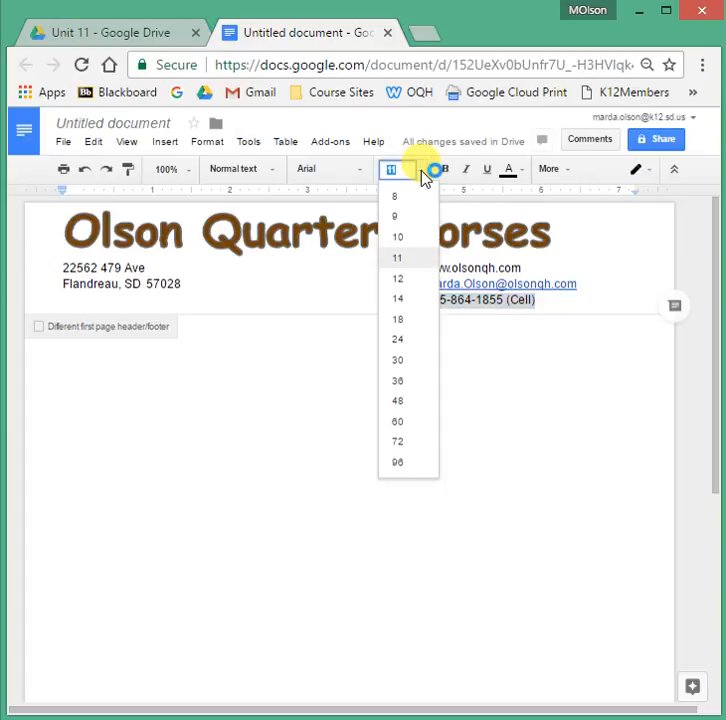
{"action": "left_click", "coordinate": [400, 238]}
{"action": "left_click", "coordinate": [446, 371]}
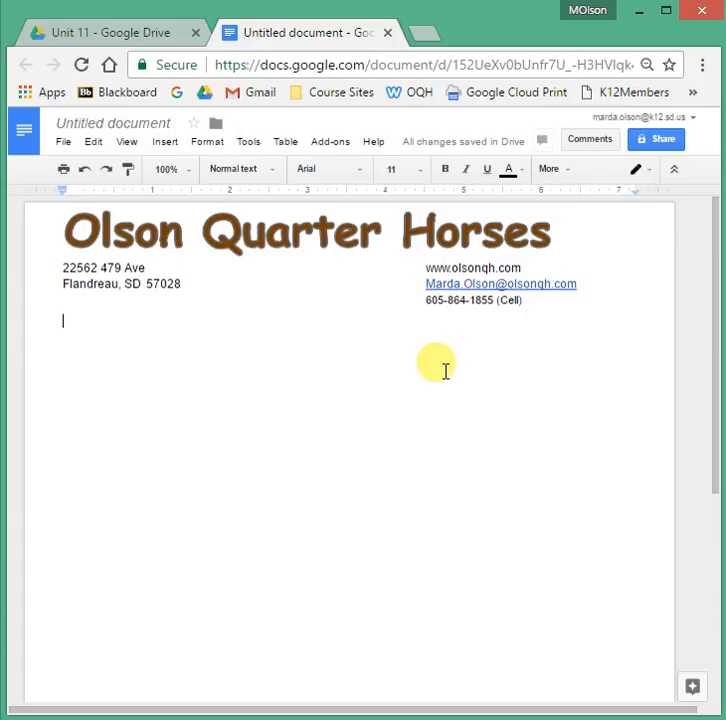
{"action": "left_click", "coordinate": [373, 282]}
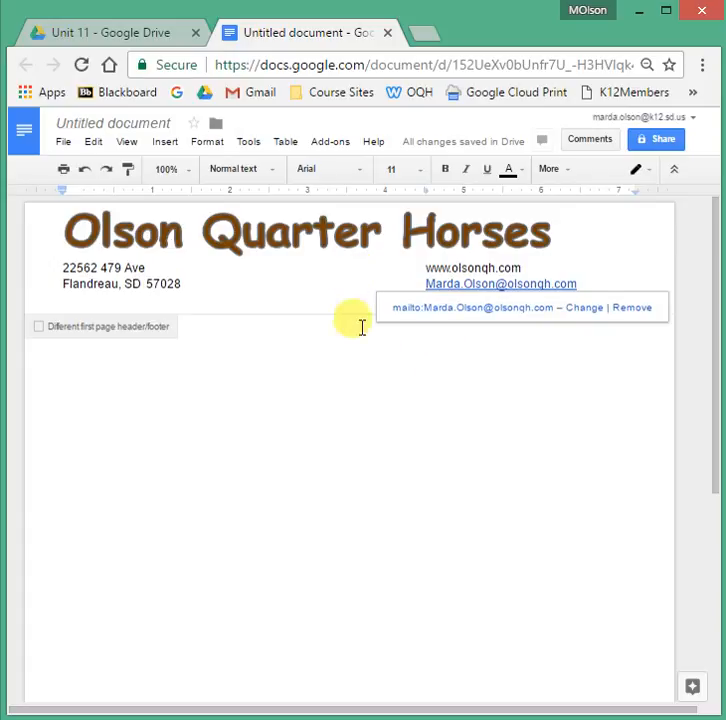
{"action": "left_click", "coordinate": [308, 384]}
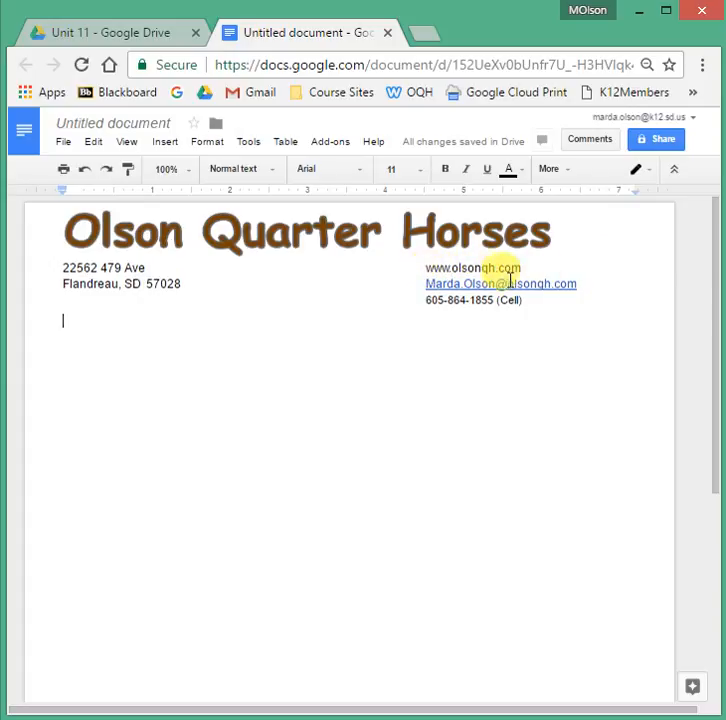
Move the contact column tab stop to 4 inches and make the word art slightly narrower.
{"action": "left_click_drag", "start_coordinate": [527, 299], "coordinate": [60, 267]}
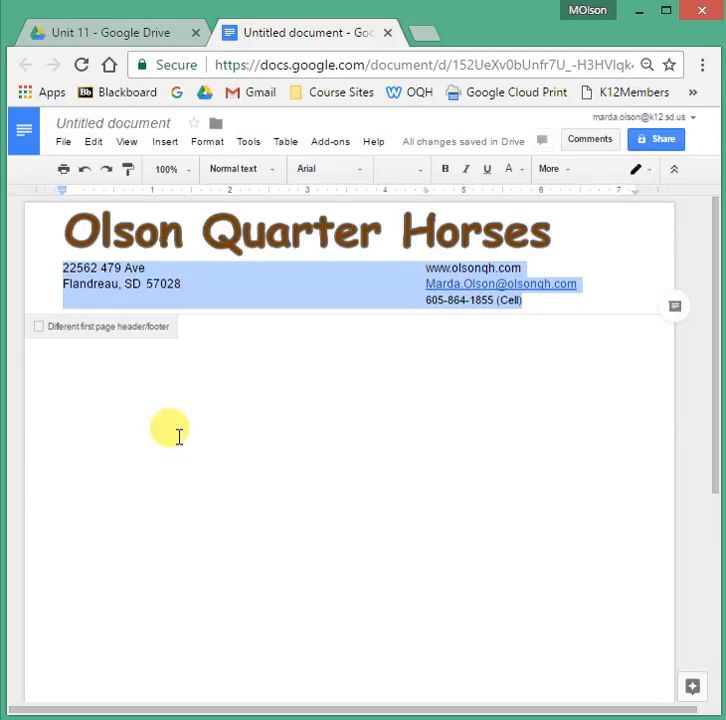
{"action": "left_click_drag", "start_coordinate": [428, 194], "coordinate": [387, 194]}
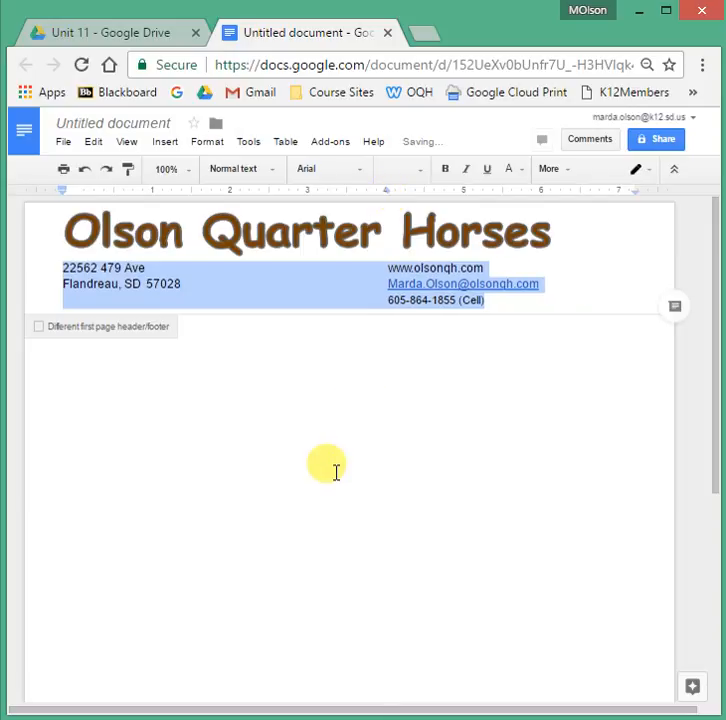
{"action": "left_click", "coordinate": [524, 232]}
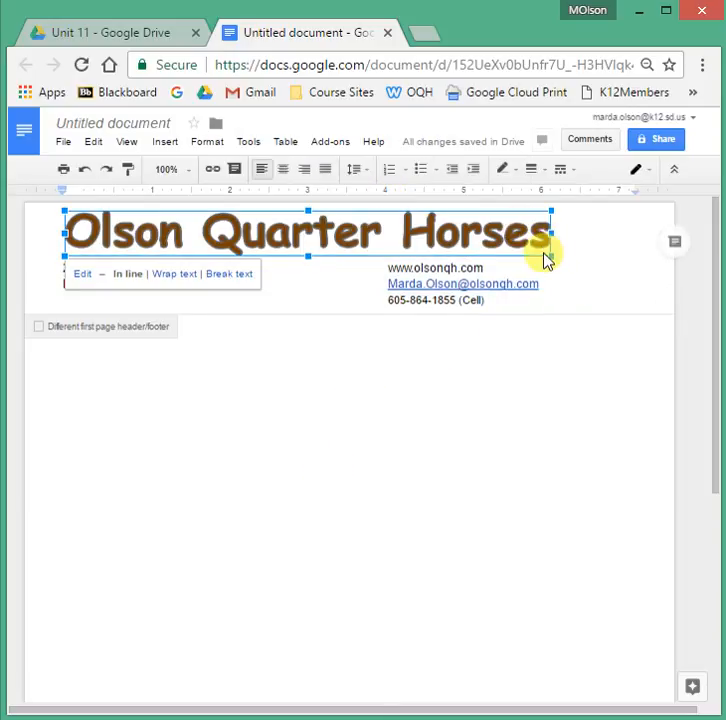
{"action": "left_click_drag", "start_coordinate": [551, 255], "coordinate": [524, 250]}
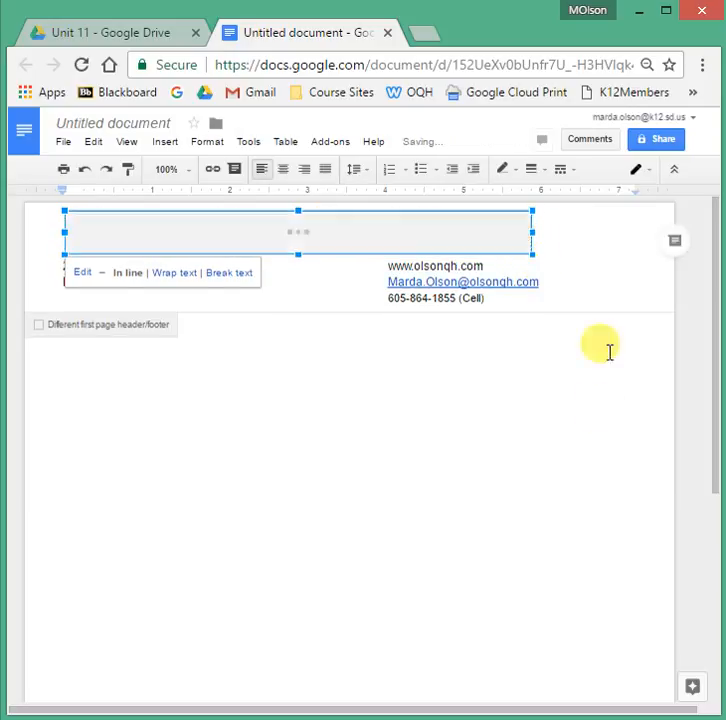
{"action": "left_click", "coordinate": [422, 476]}
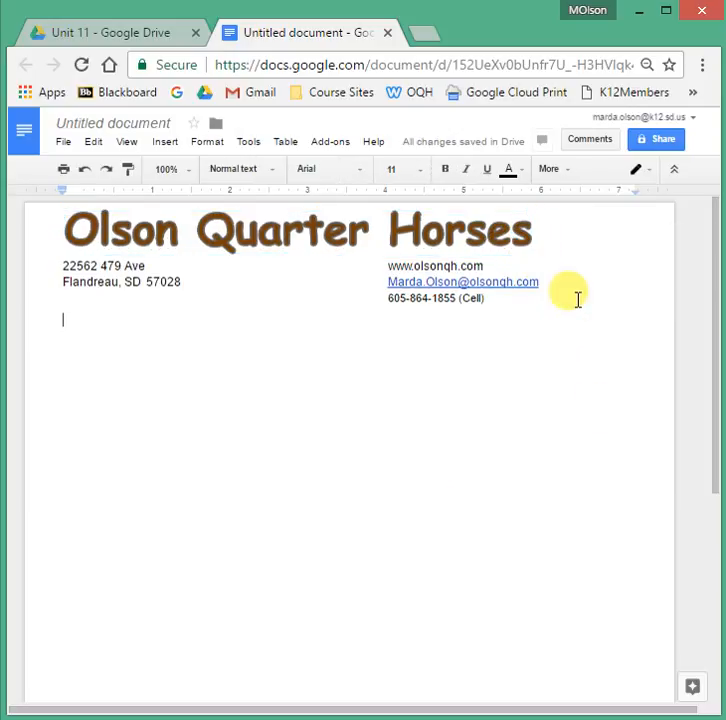
{"action": "left_click", "coordinate": [588, 251]}
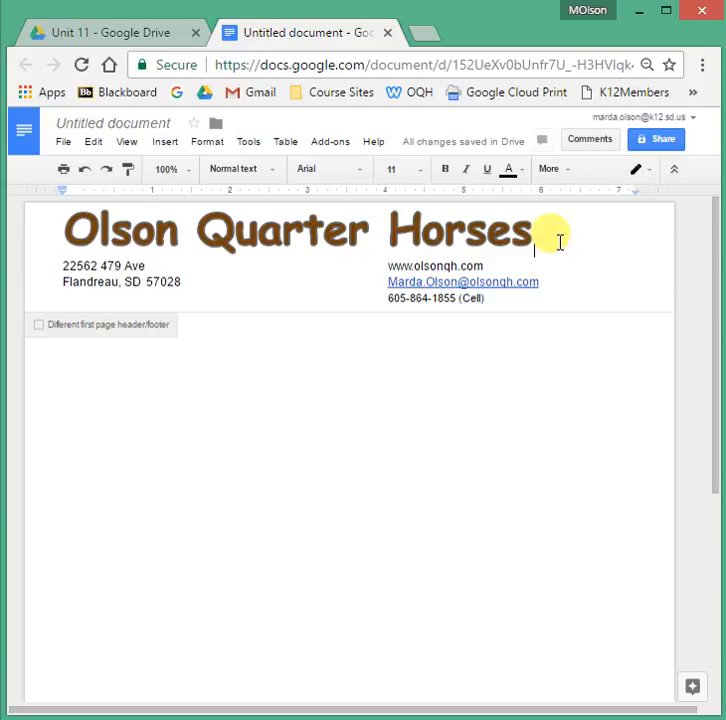
Search web images for 'horse clipart' and select the kicking horse sketch.
{"action": "left_click", "coordinate": [168, 142]}
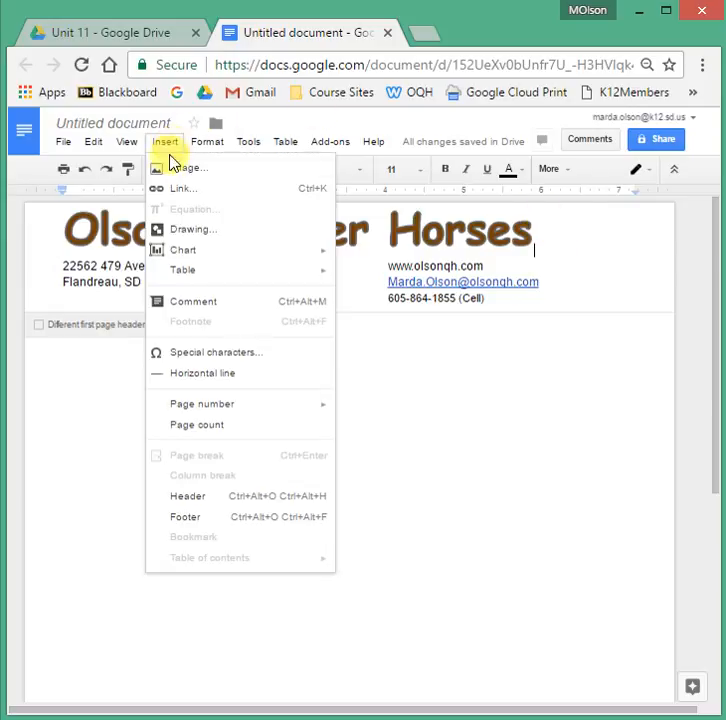
{"action": "left_click", "coordinate": [174, 169]}
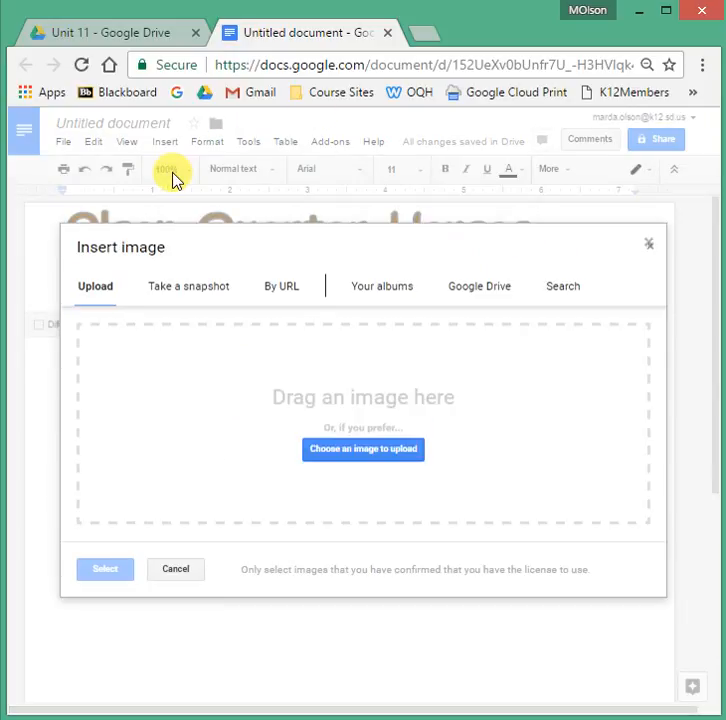
{"action": "left_click", "coordinate": [564, 289]}
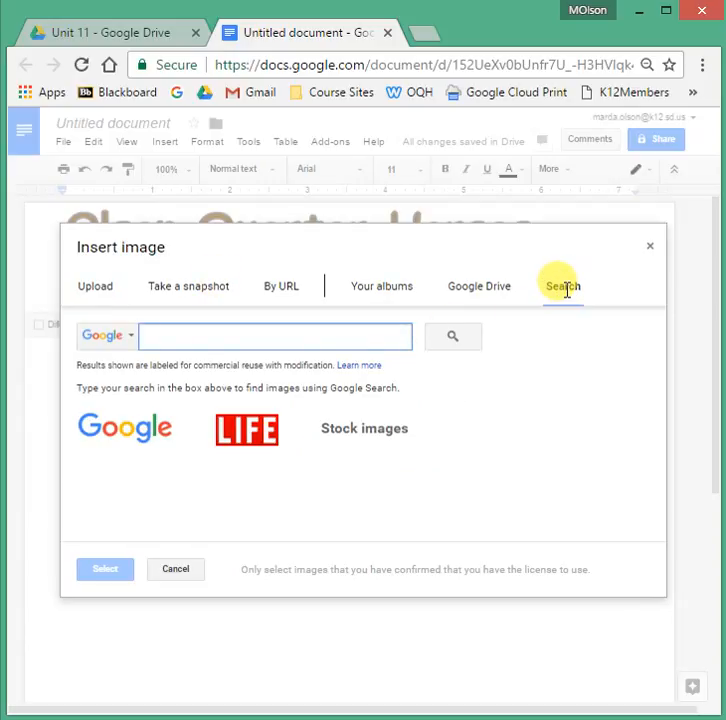
{"action": "type", "text": "horse"}
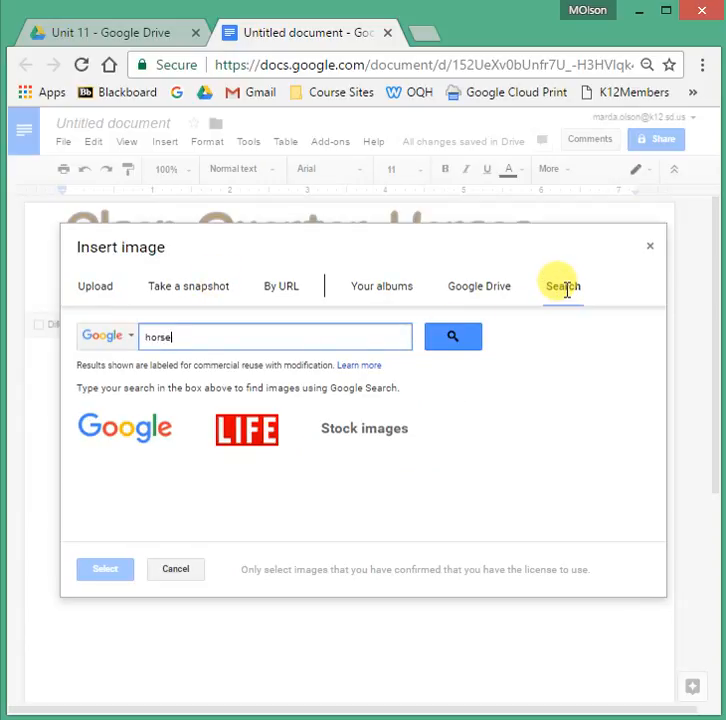
{"action": "type", "text": " clipart"}
{"action": "key", "text": "Return"}
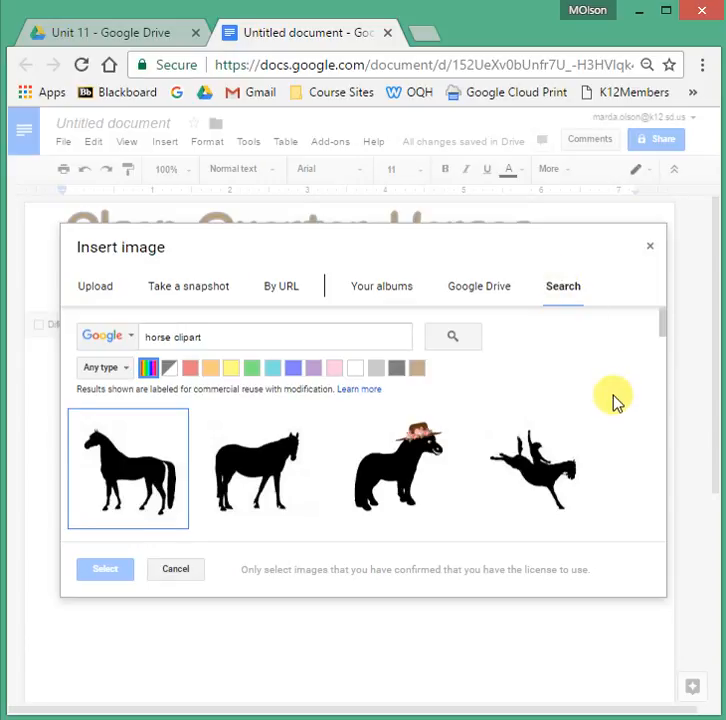
{"action": "scroll", "coordinate": [616, 402], "scroll_direction": "down", "scroll_amount": 4}
{"action": "scroll", "coordinate": [614, 402], "scroll_direction": "down", "scroll_amount": 5}
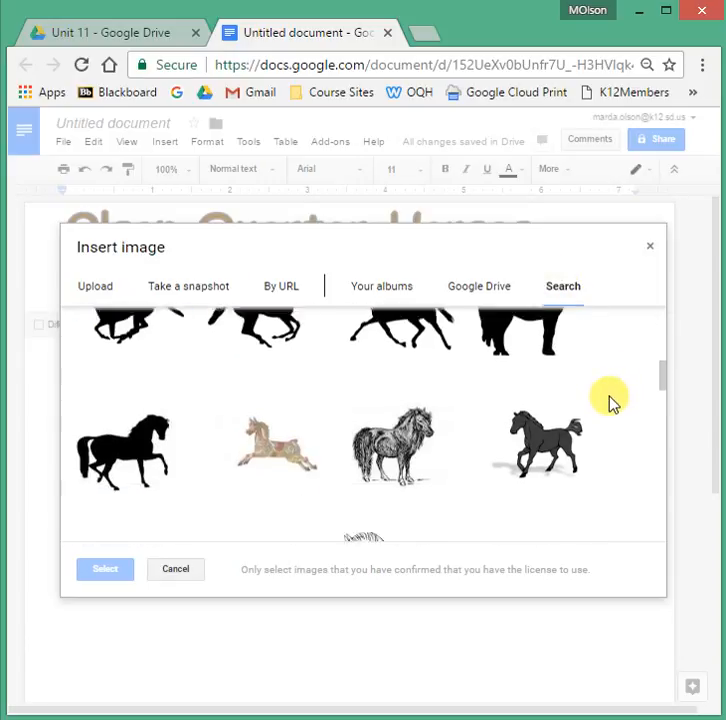
{"action": "scroll", "coordinate": [607, 405], "scroll_direction": "down", "scroll_amount": 10}
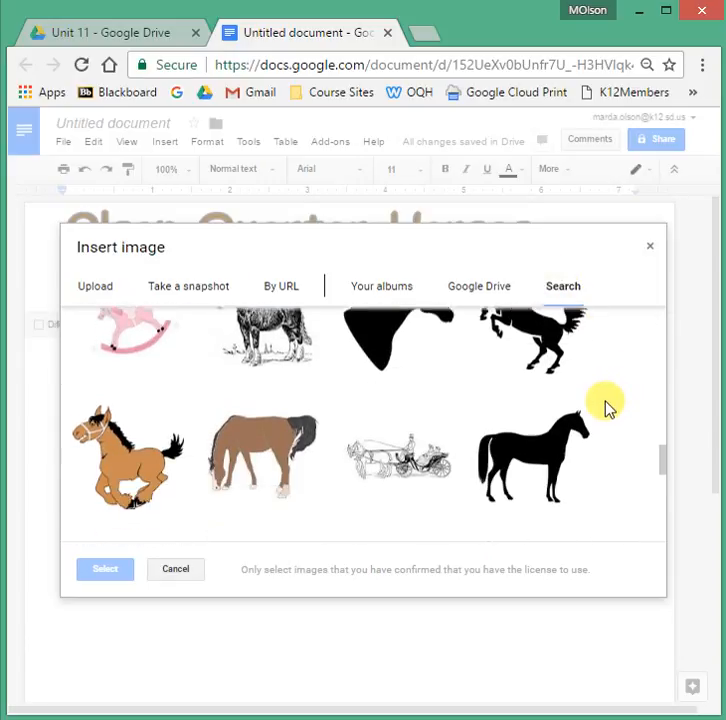
{"action": "scroll", "coordinate": [604, 408], "scroll_direction": "down", "scroll_amount": 2}
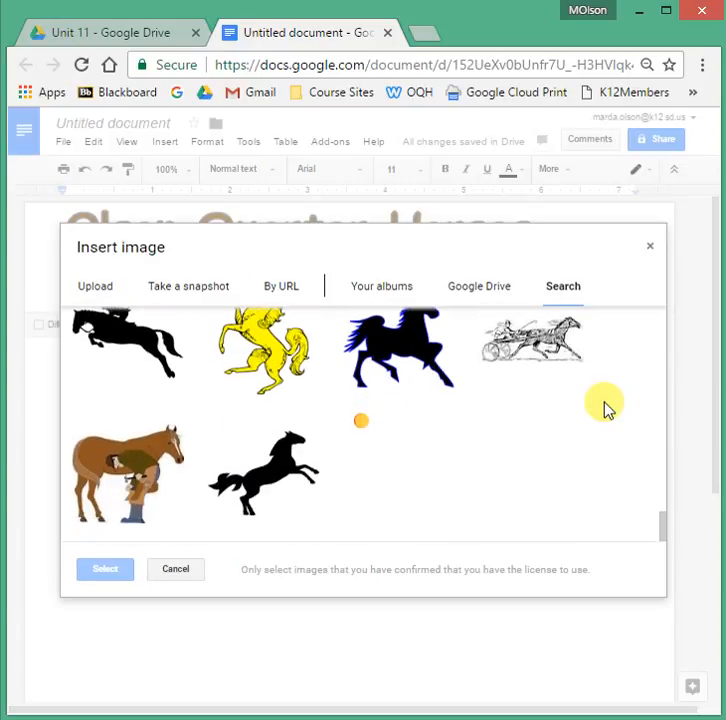
{"action": "scroll", "coordinate": [606, 408], "scroll_direction": "up", "scroll_amount": 4}
{"action": "left_click", "coordinate": [100, 481]}
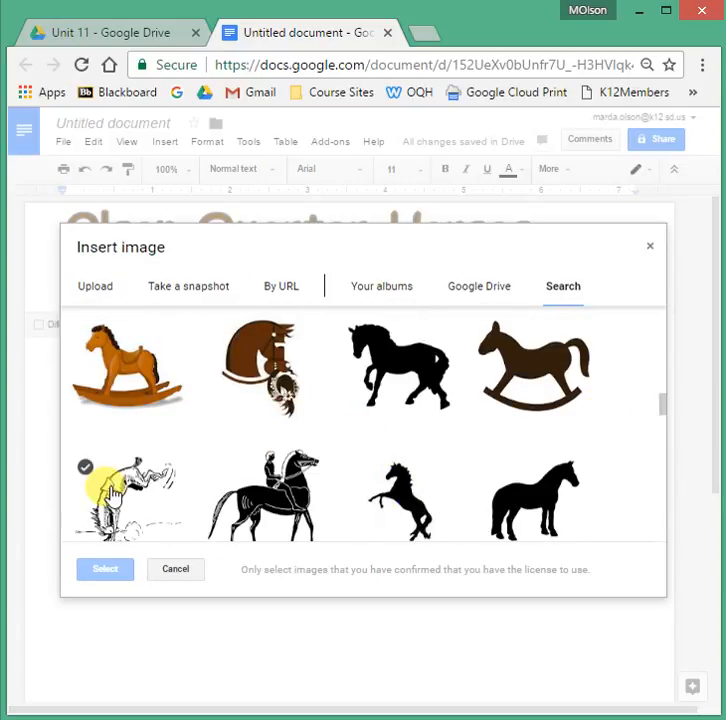
{"action": "left_click", "coordinate": [117, 492]}
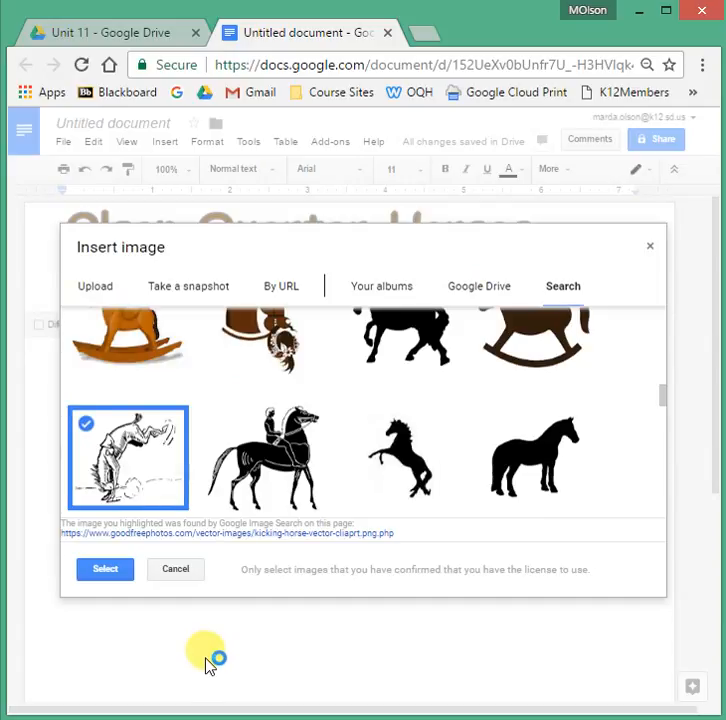
Insert the horse sketch small with wrapped text, placed at the header's right and rotated upright.
{"action": "left_click", "coordinate": [107, 577]}
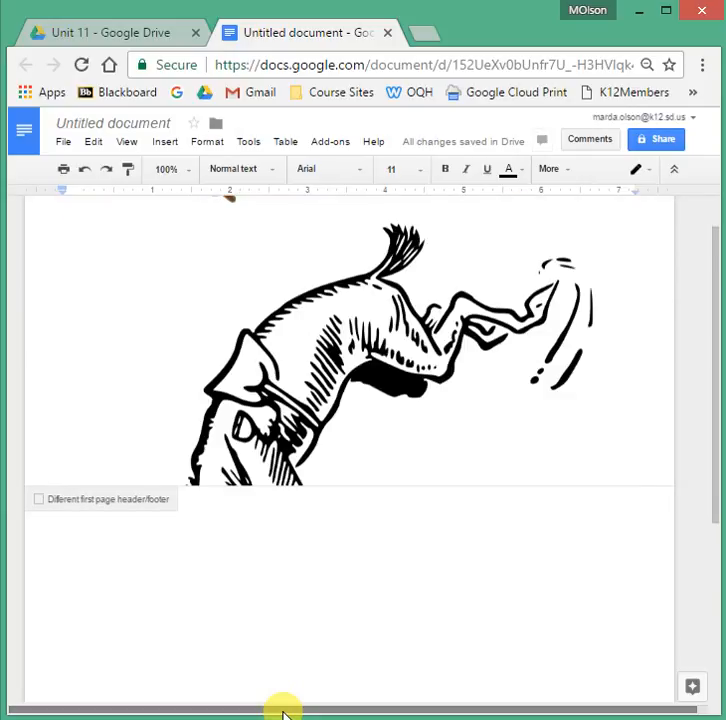
{"action": "left_click", "coordinate": [369, 344]}
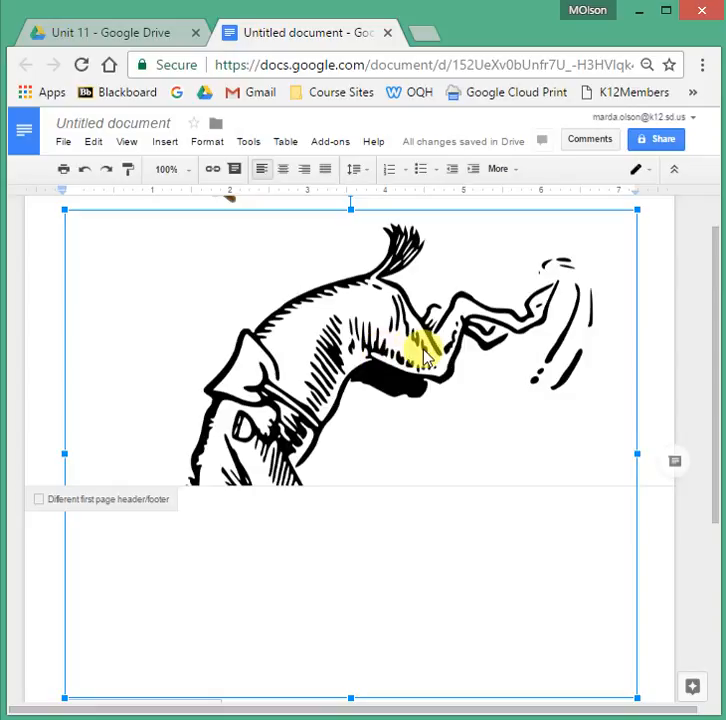
{"action": "left_click_drag", "start_coordinate": [634, 207], "coordinate": [60, 637]}
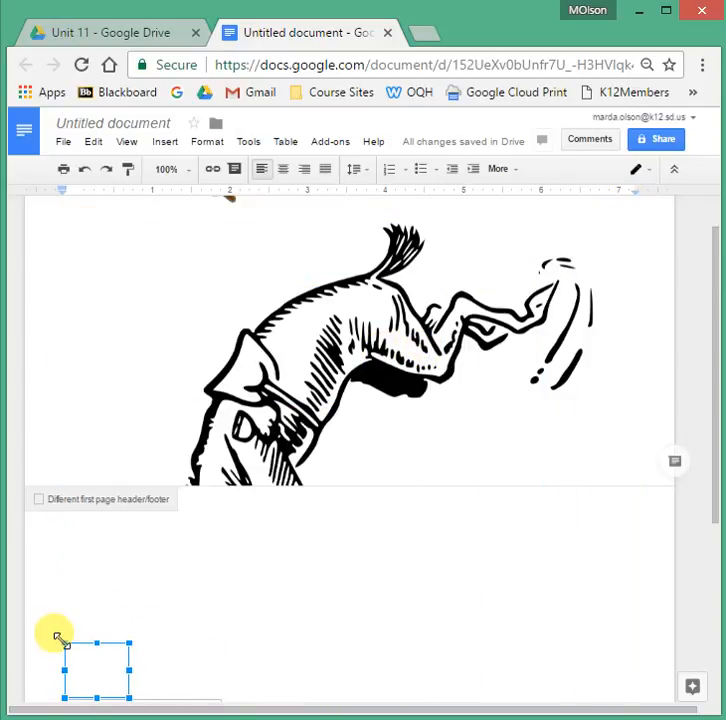
{"action": "scroll", "coordinate": [496, 445], "scroll_direction": "up", "scroll_amount": 1}
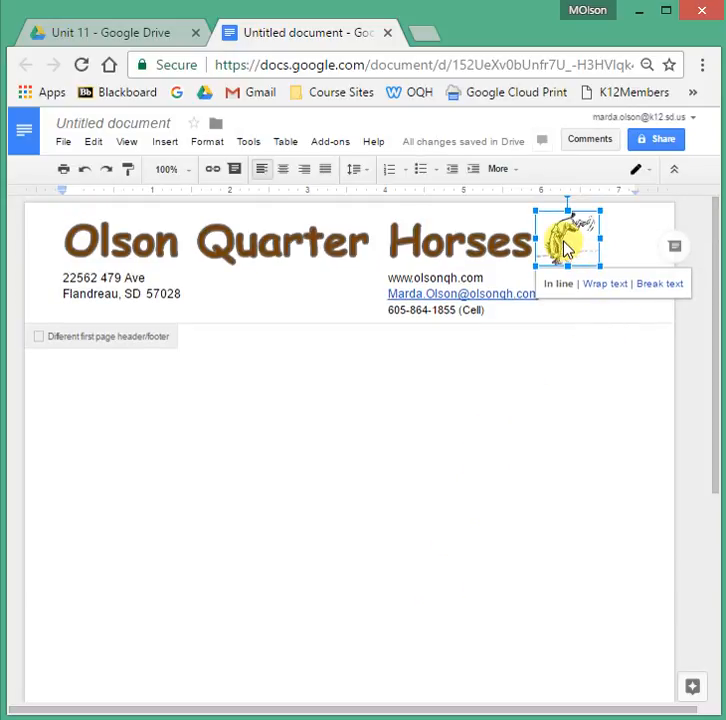
{"action": "left_click", "coordinate": [605, 287]}
{"action": "left_click_drag", "start_coordinate": [575, 240], "coordinate": [591, 240]}
{"action": "left_click_drag", "start_coordinate": [620, 298], "coordinate": [591, 251]}
{"action": "left_click", "coordinate": [585, 394]}
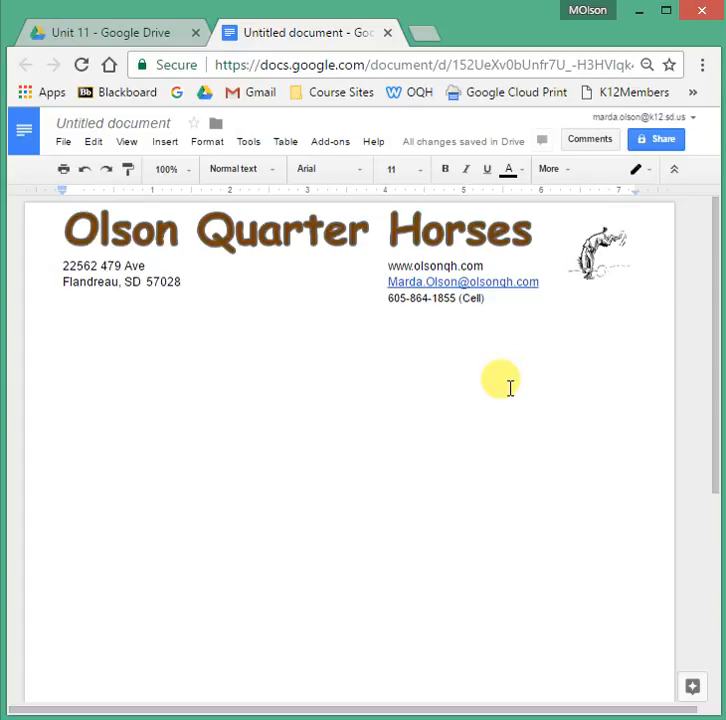
Change the untitled document's title to 'Letterhead Master'.
{"action": "left_click", "coordinate": [112, 121]}
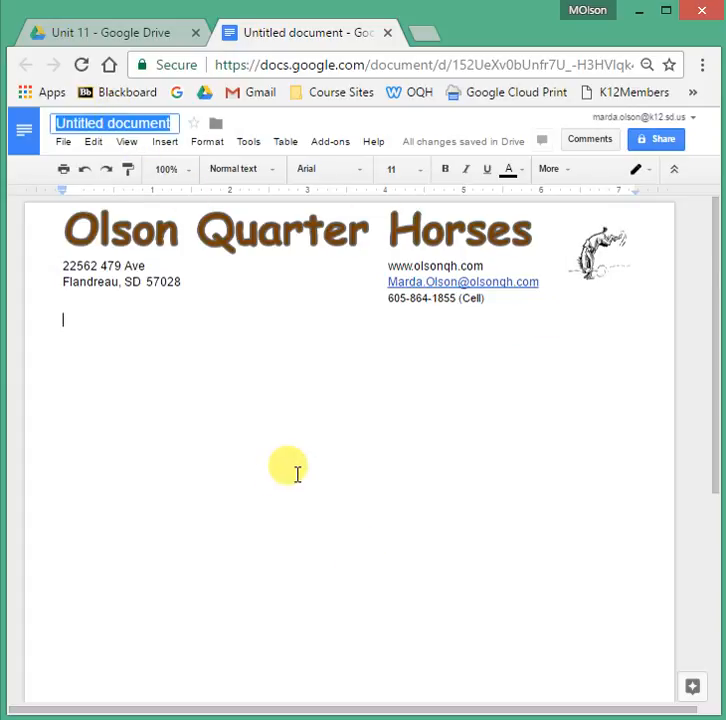
{"action": "type", "text": "Letterhead"}
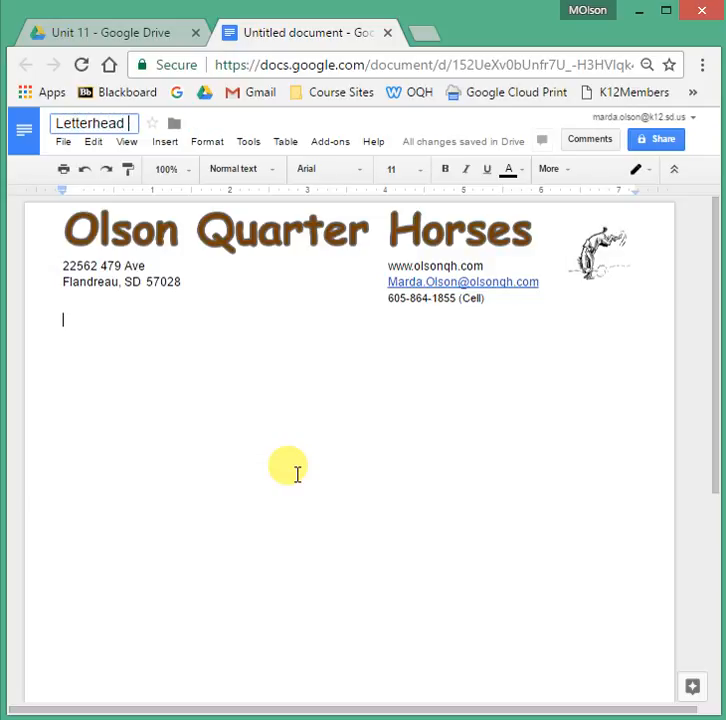
{"action": "key", "text": "Return"}
{"action": "type", "text": "Master"}
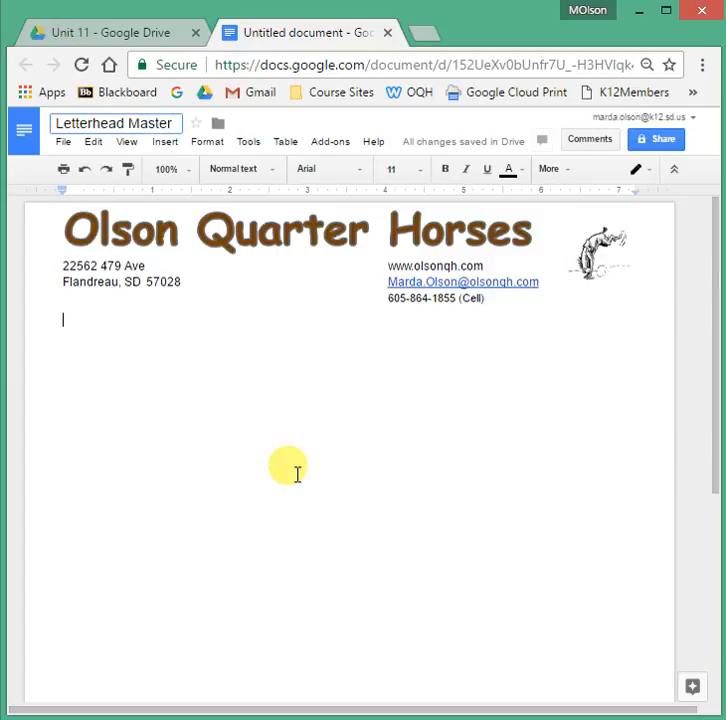
{"action": "key", "text": "Return"}
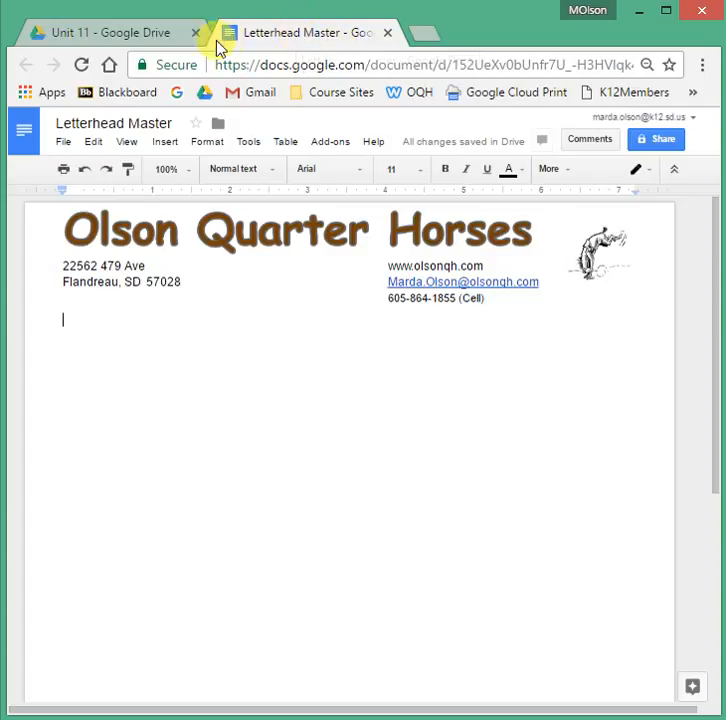
Reopen the Letterhead Master file from the Unit 11 Drive folder, then select it there.
{"action": "left_click", "coordinate": [92, 32]}
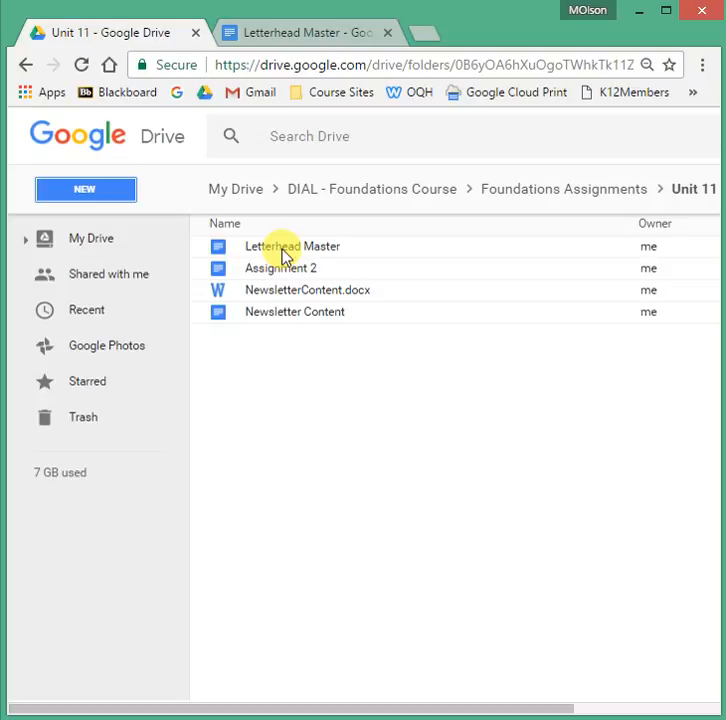
{"action": "left_click", "coordinate": [276, 34]}
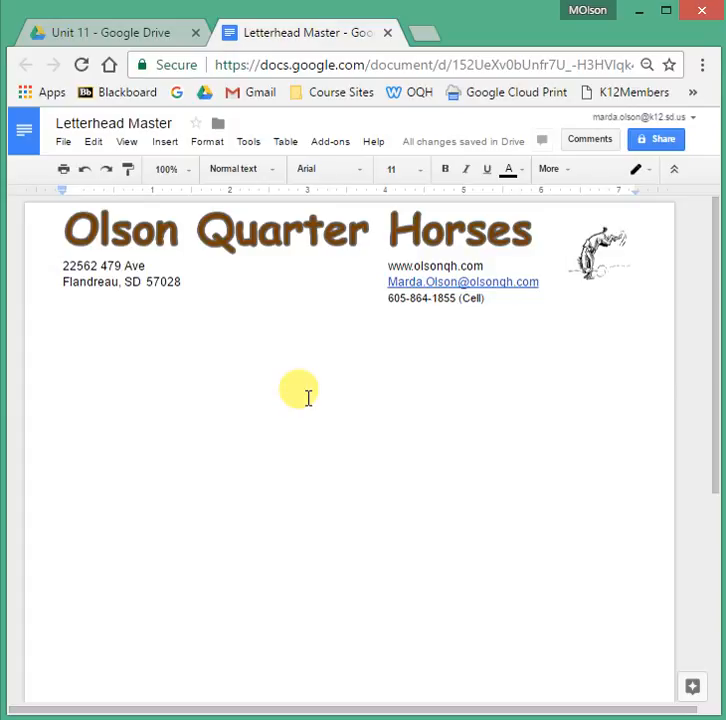
{"action": "double_click", "coordinate": [237, 420]}
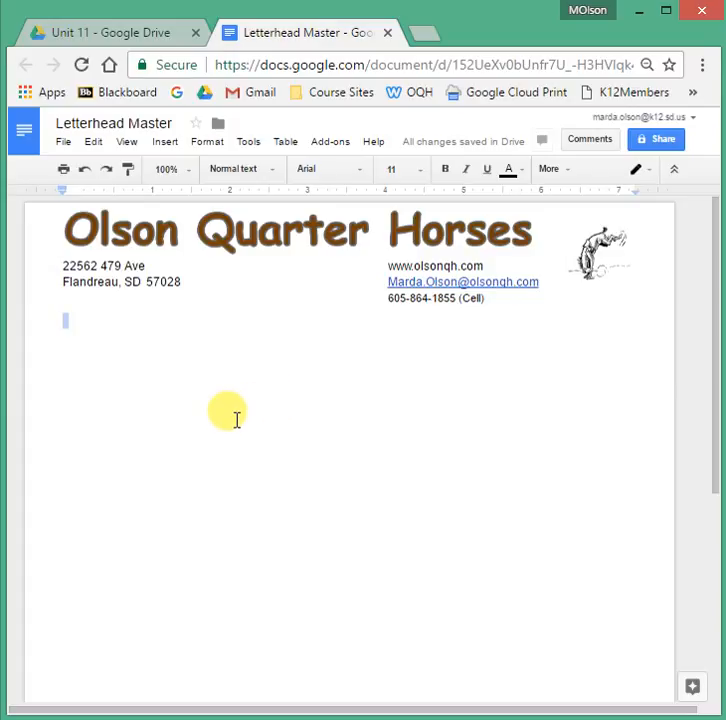
{"action": "left_click", "coordinate": [388, 33]}
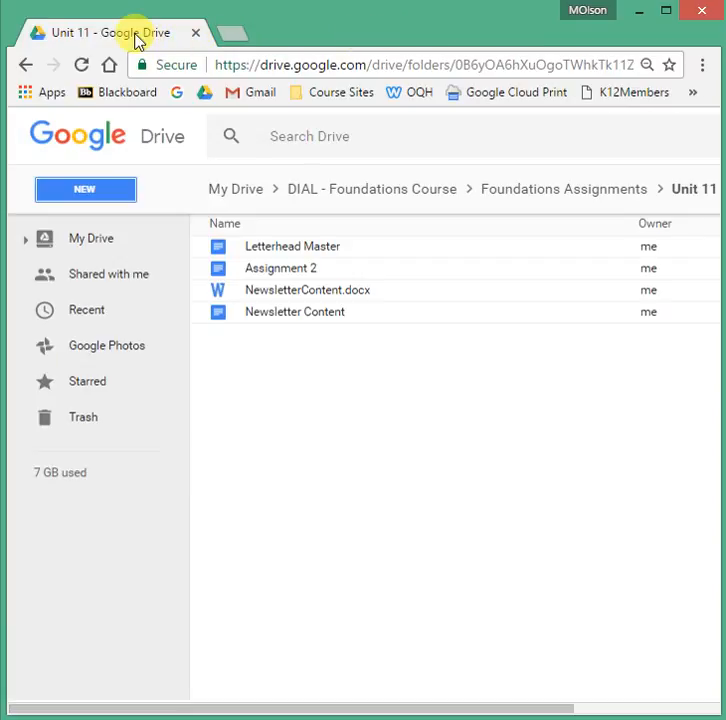
{"action": "left_click", "coordinate": [300, 250]}
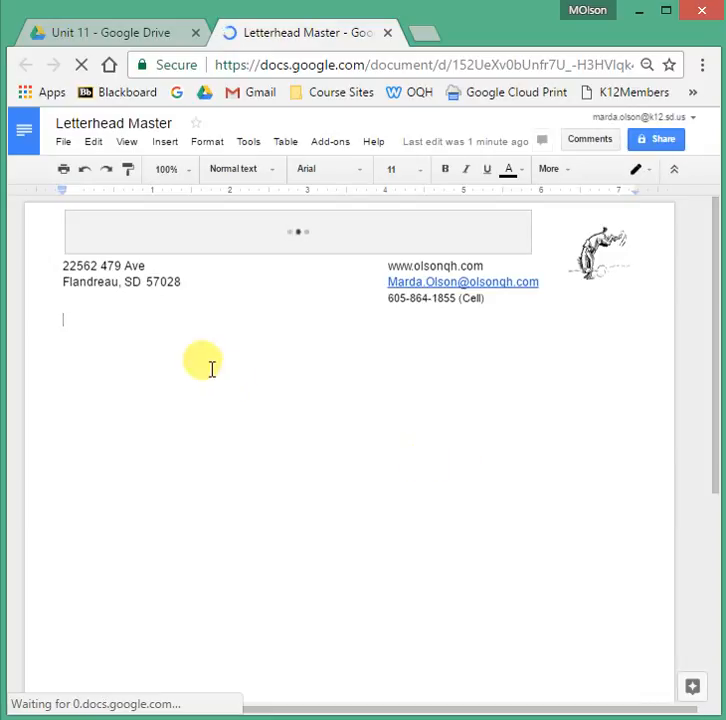
{"action": "left_click", "coordinate": [64, 143]}
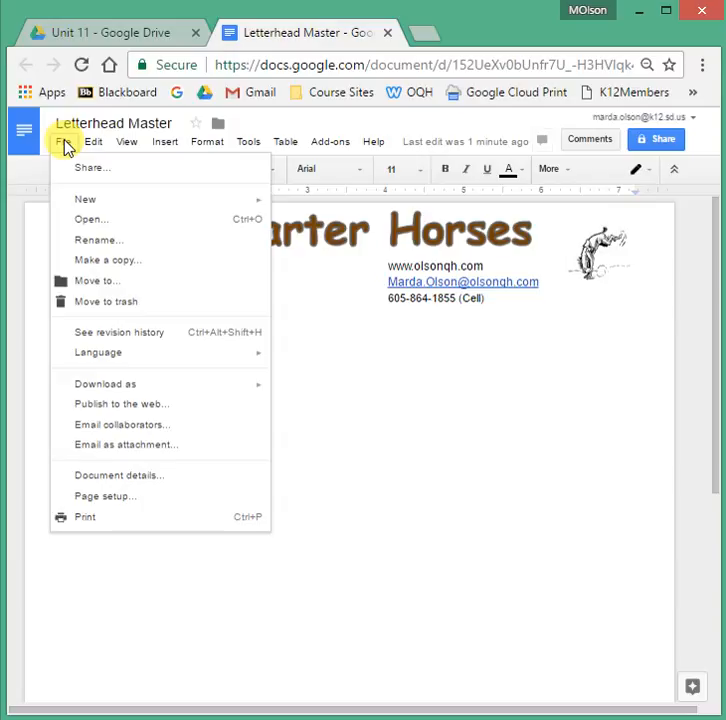
{"action": "left_click", "coordinate": [100, 240]}
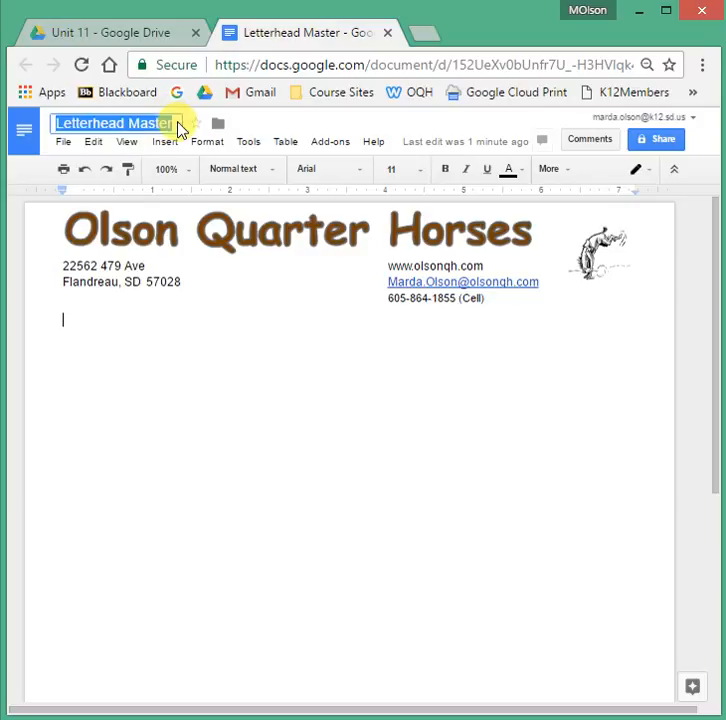
{"action": "type", "text": "Sale Letter"}
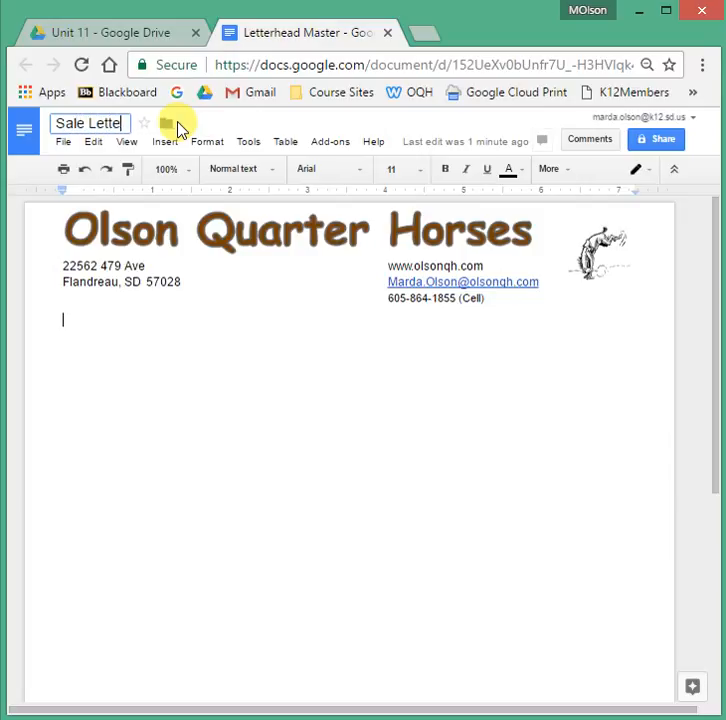
{"action": "key", "text": "Return"}
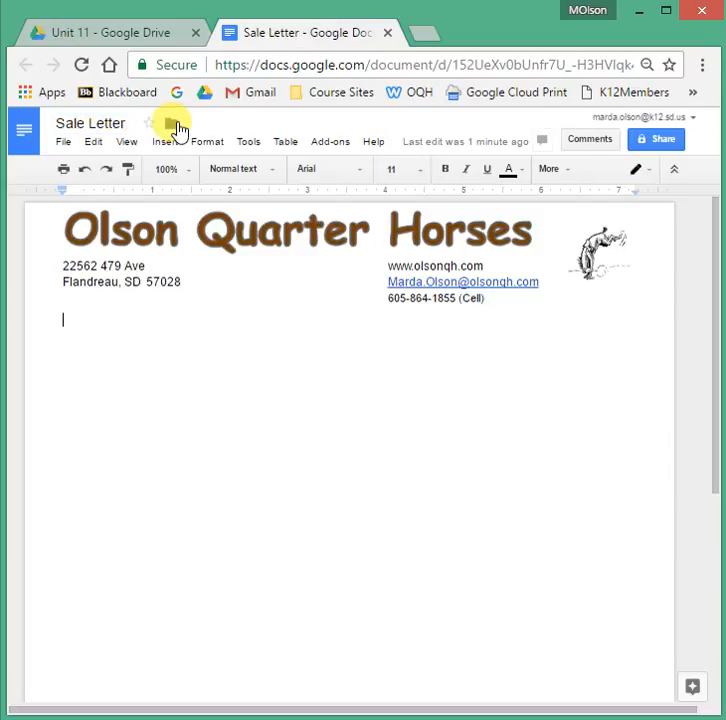
{"action": "left_click", "coordinate": [152, 34]}
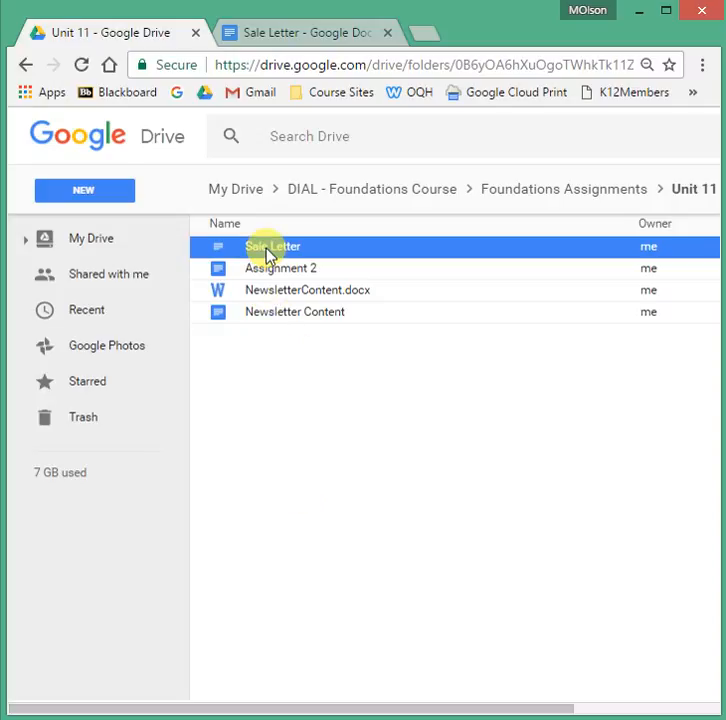
{"action": "left_click", "coordinate": [309, 42]}
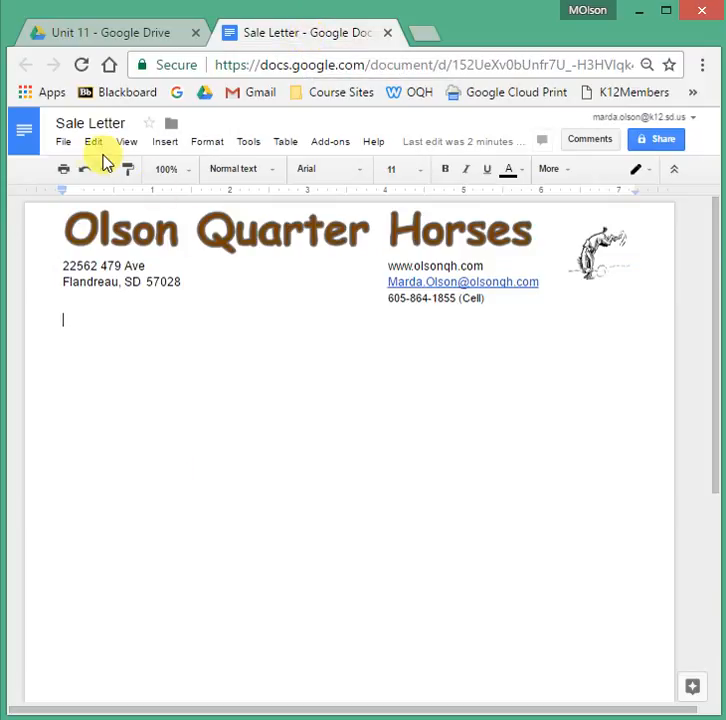
{"action": "left_click", "coordinate": [65, 143]}
{"action": "left_click", "coordinate": [96, 242]}
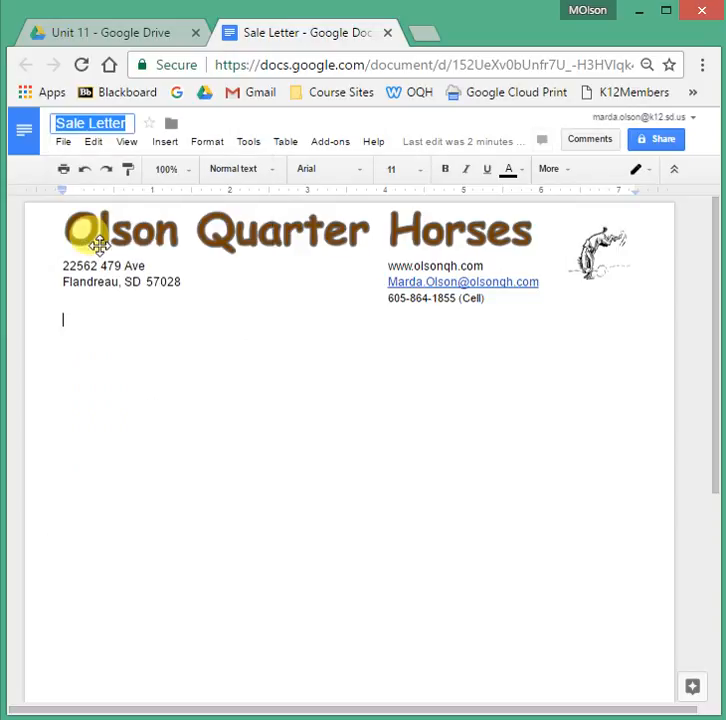
{"action": "type", "text": "Le"}
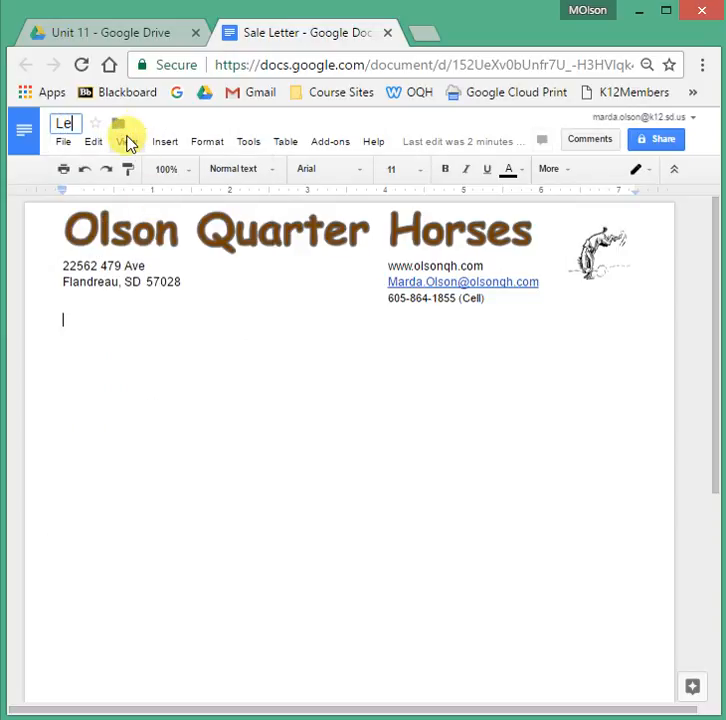
{"action": "type", "text": "tterhead Master"}
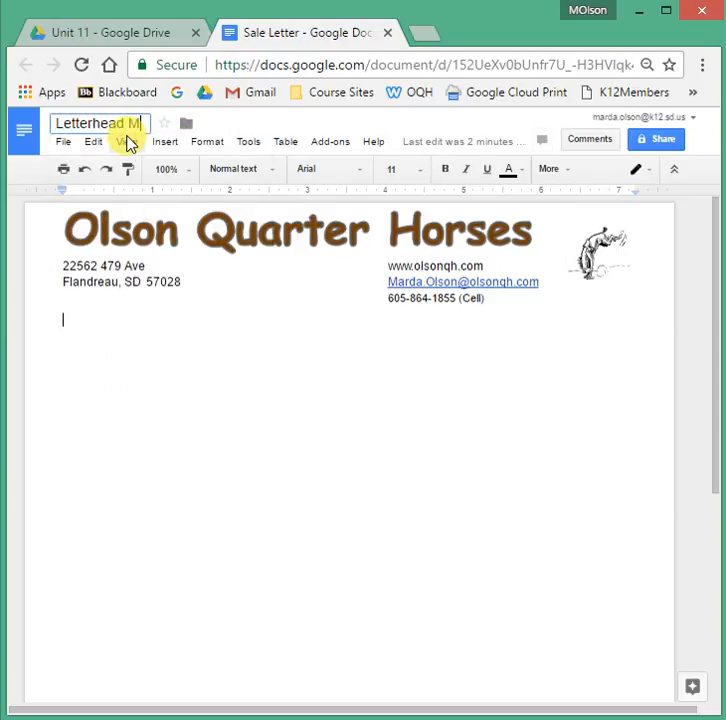
{"action": "left_click", "coordinate": [185, 430]}
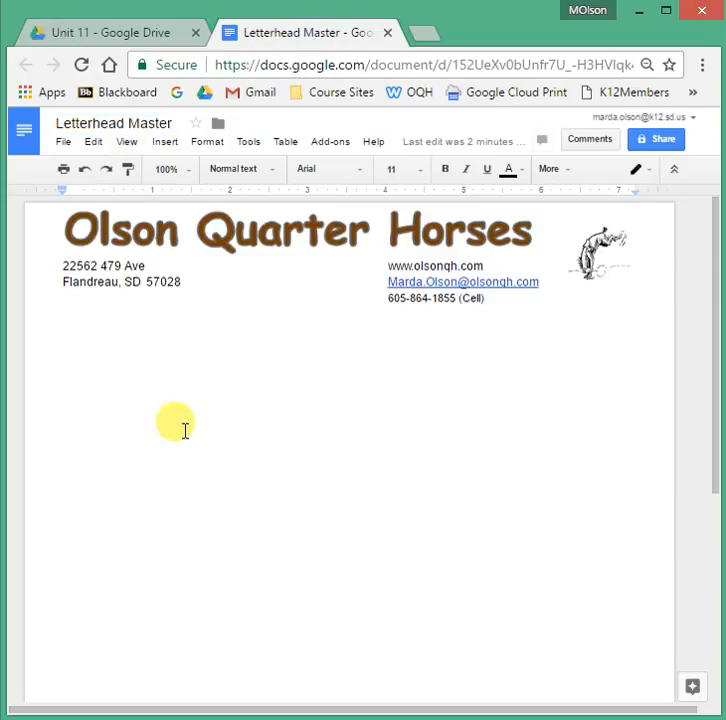
Try copying the document as 'Sale Letter' and close the error page that results.
{"action": "left_click", "coordinate": [63, 142]}
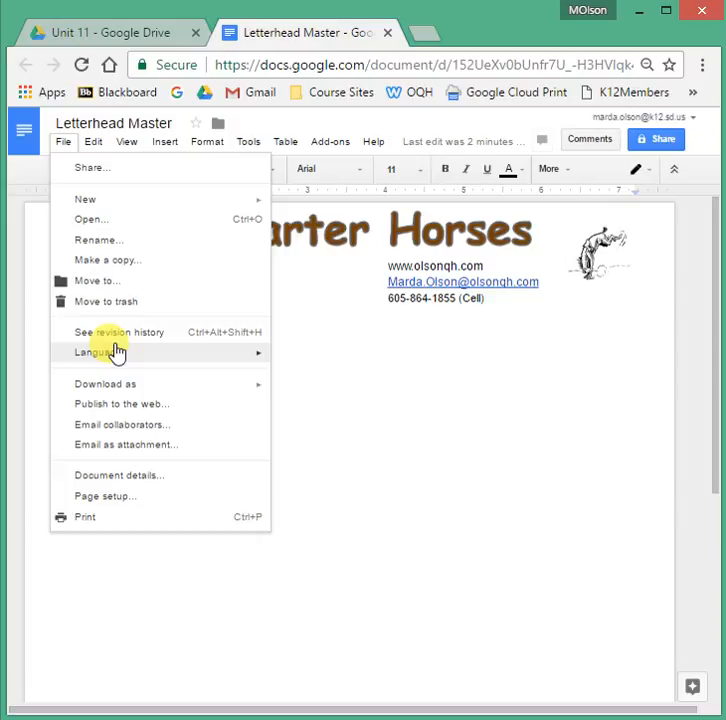
{"action": "left_click", "coordinate": [95, 265]}
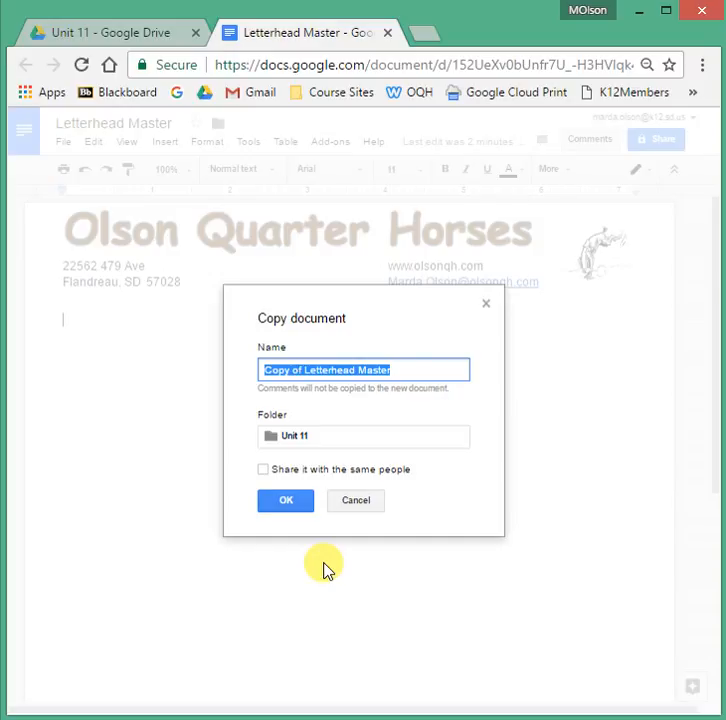
{"action": "type", "text": "Sale "}
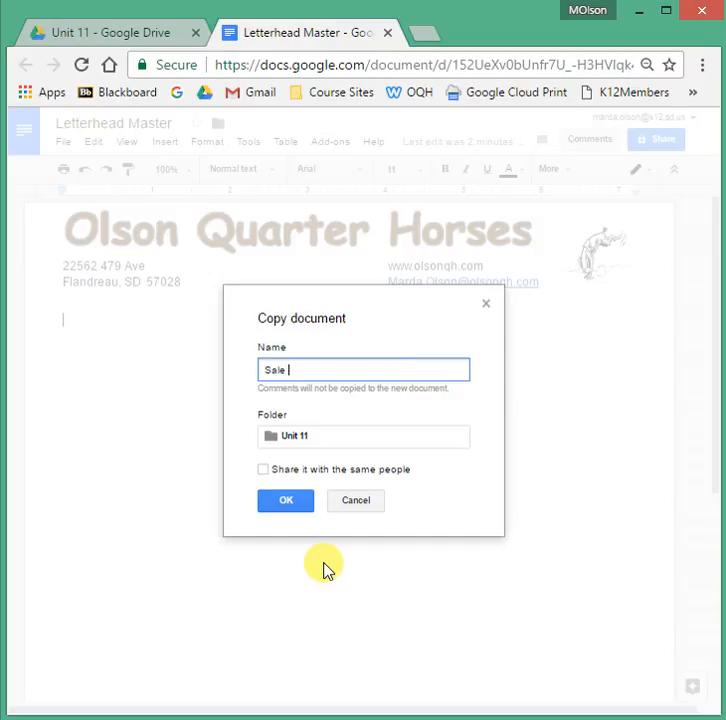
{"action": "type", "text": "Letter"}
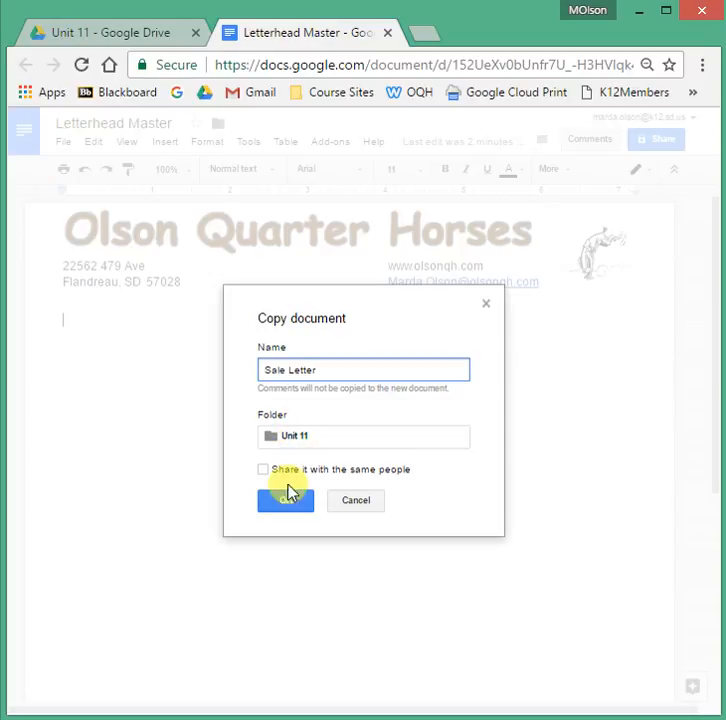
{"action": "left_click", "coordinate": [283, 505]}
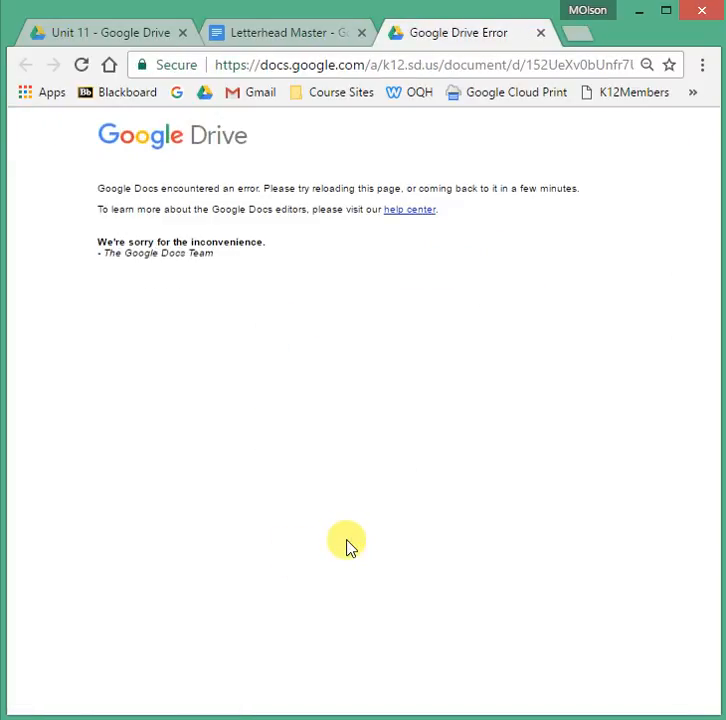
{"action": "left_click", "coordinate": [541, 33]}
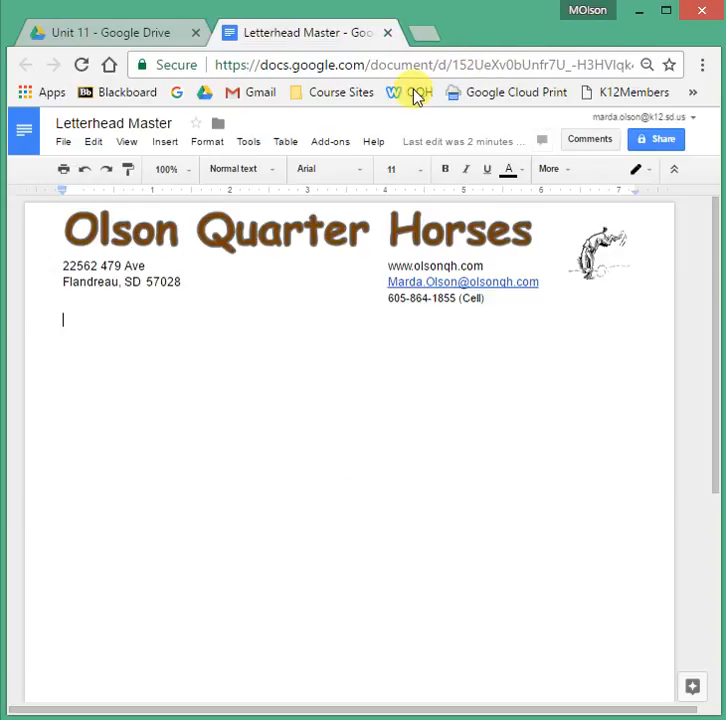
Make the copy named 'Sale Letter' again, this time successfully.
{"action": "left_click", "coordinate": [62, 143]}
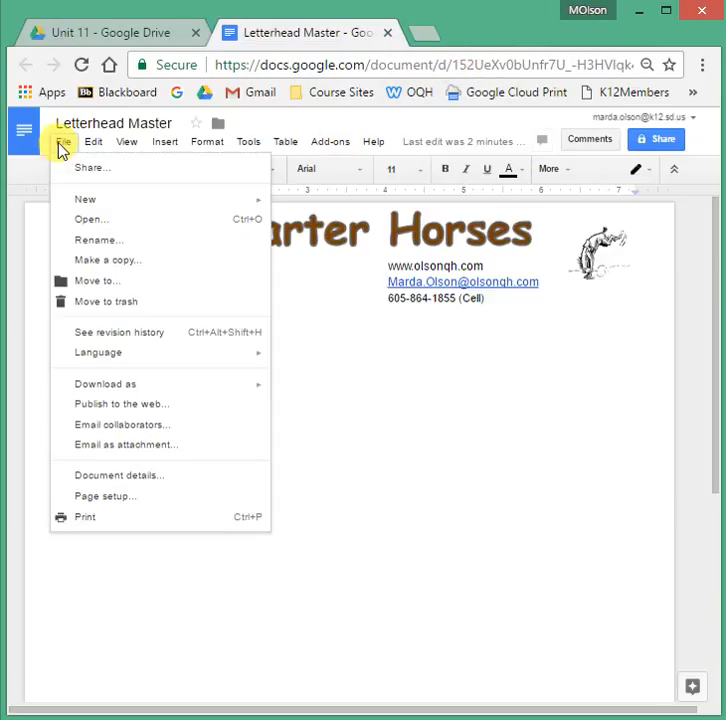
{"action": "left_click", "coordinate": [86, 261]}
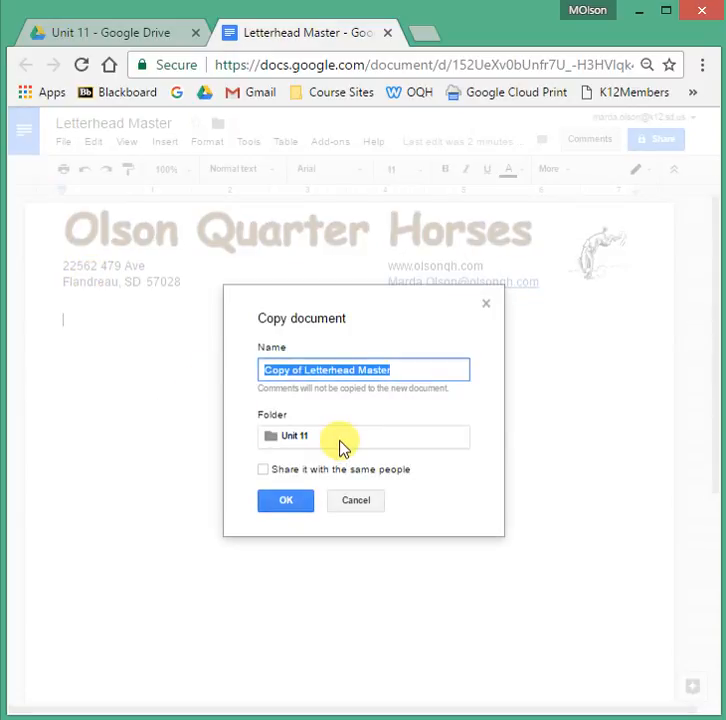
{"action": "type", "text": "Sale Letter"}
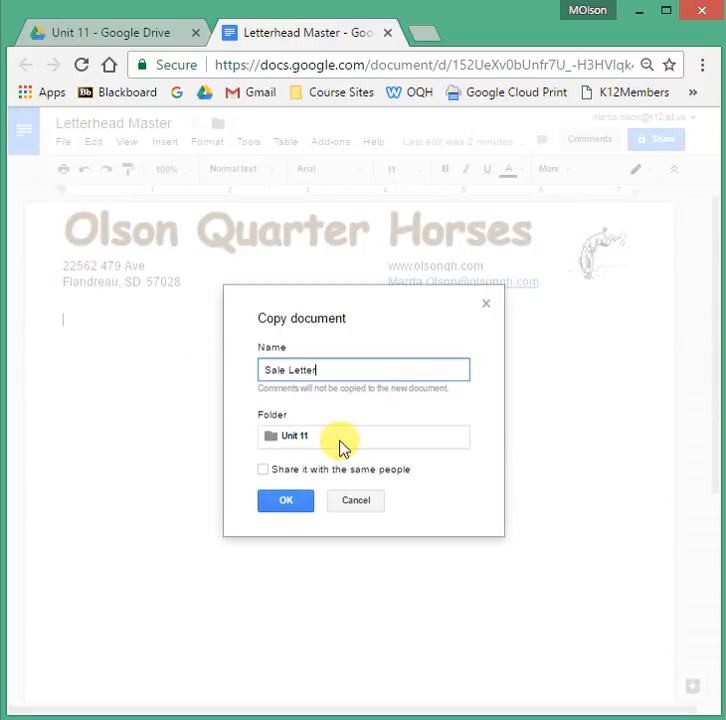
{"action": "left_click", "coordinate": [287, 505]}
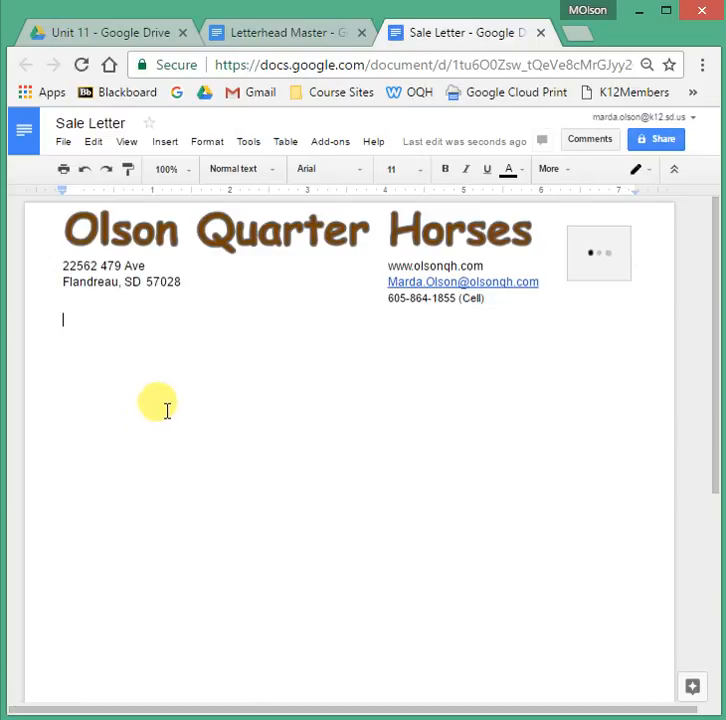
Type the date 'November 25...' on a new line below the address.
{"action": "key", "text": "Return"}
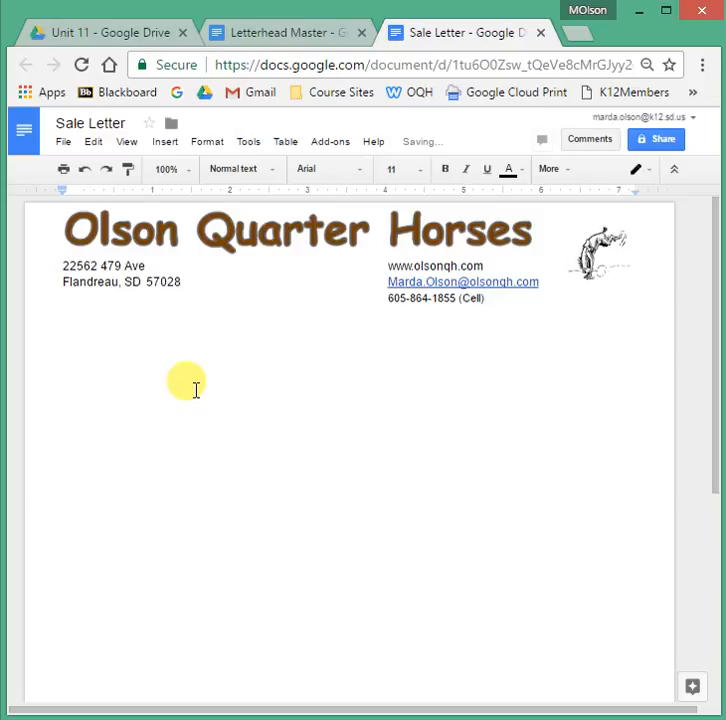
{"action": "type", "text": "November 25..."}
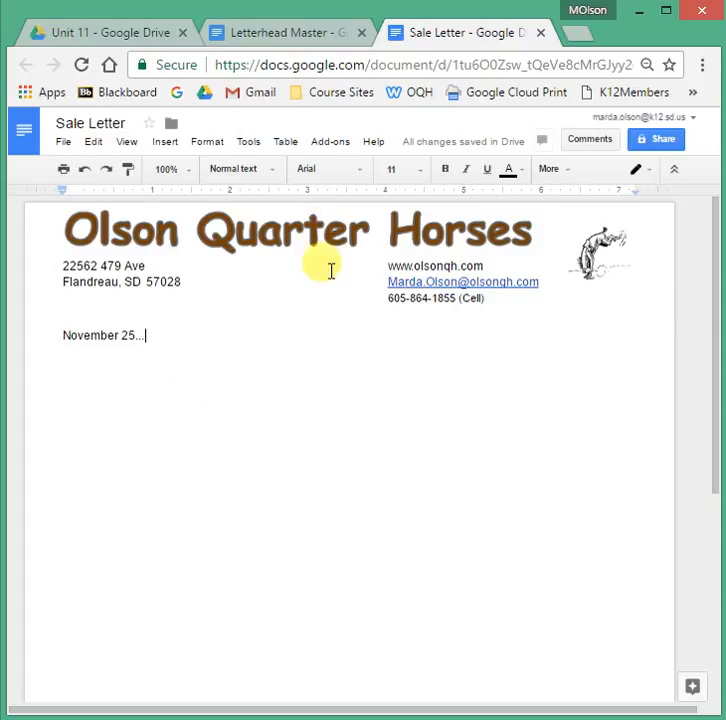
View the Unit 11 folder, then return to Letterhead Master and start editing its title.
{"action": "left_click", "coordinate": [136, 42]}
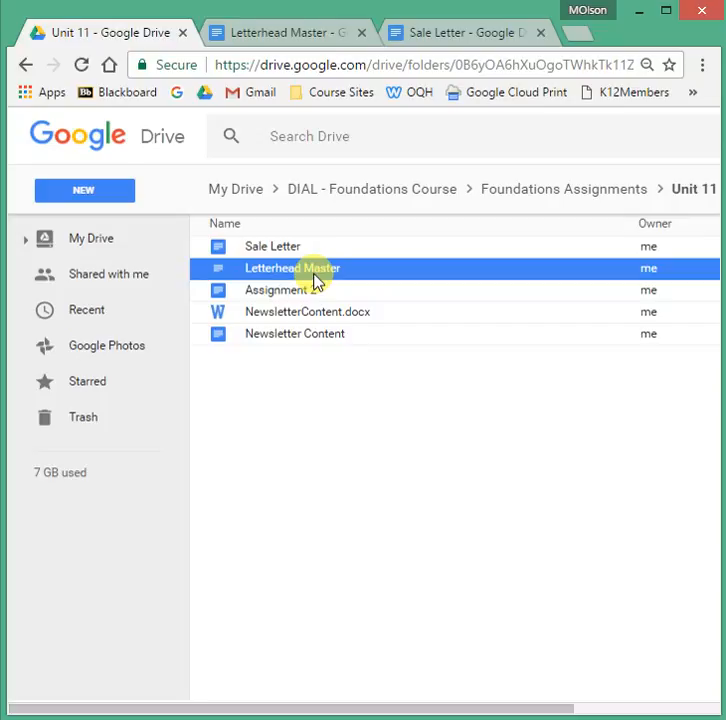
{"action": "left_click", "coordinate": [322, 33]}
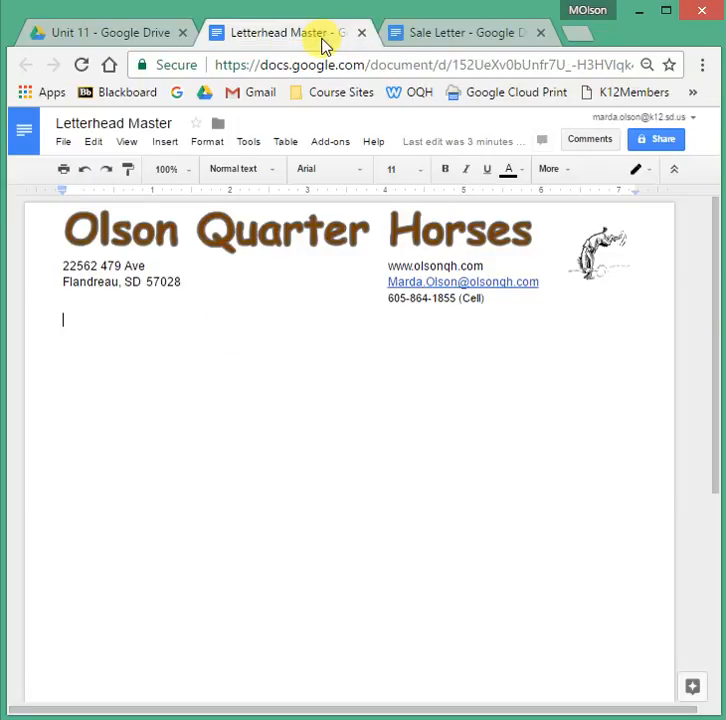
{"action": "left_click", "coordinate": [66, 145]}
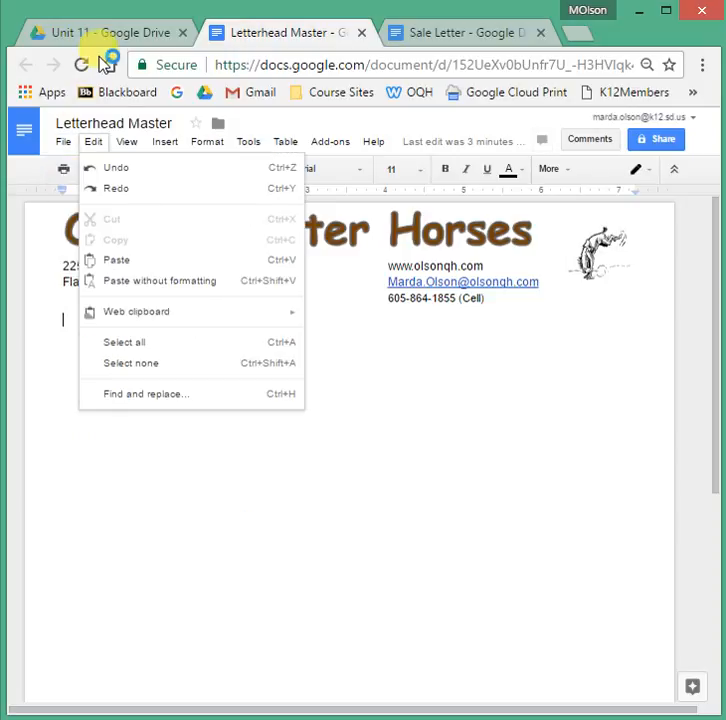
{"action": "left_click", "coordinate": [85, 120]}
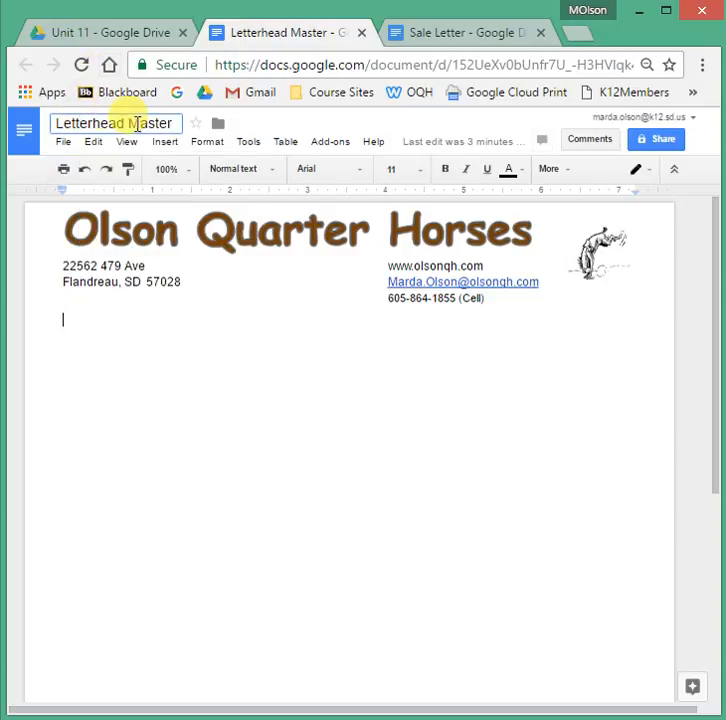